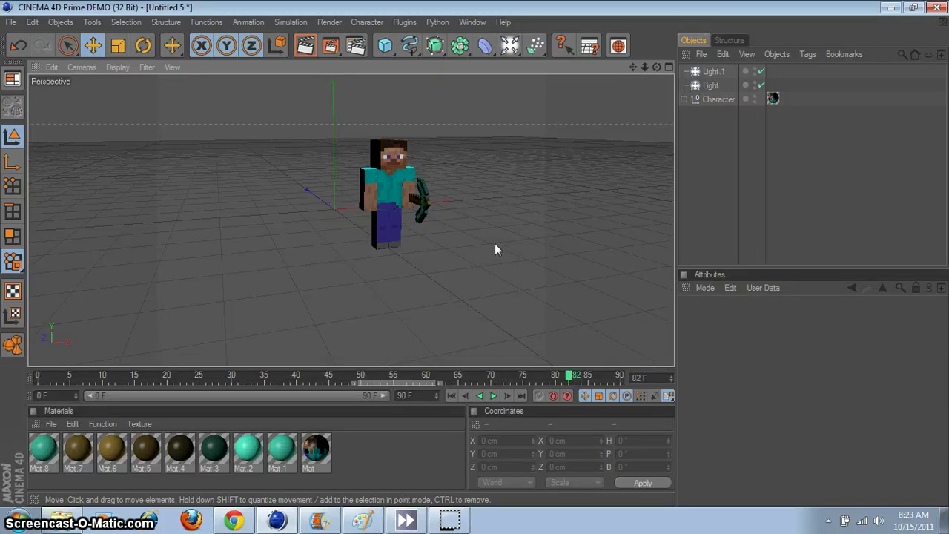
Step: Play the existing Minecraft character animation from frame 0 and examine how the character moves
alt+drag(495, 244, 502, 218)
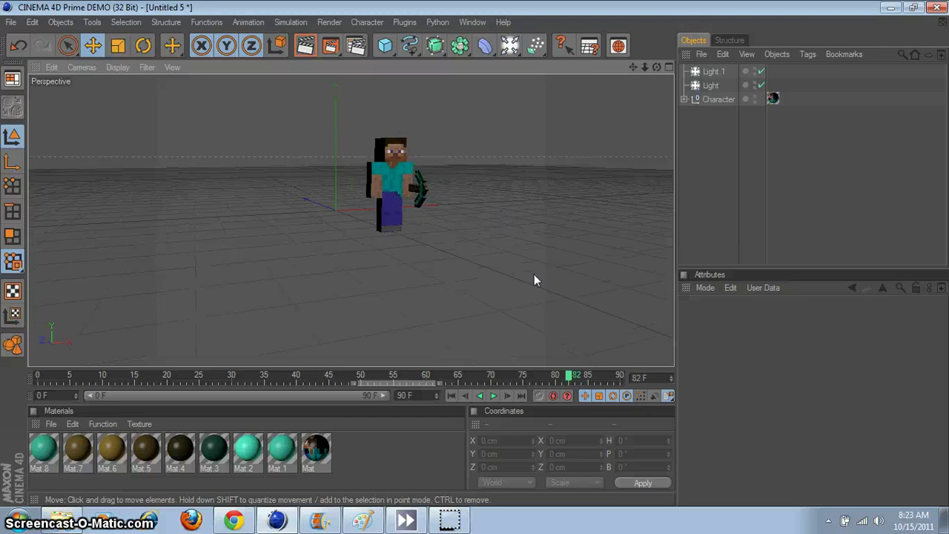
click(561, 374)
key(shift+f)
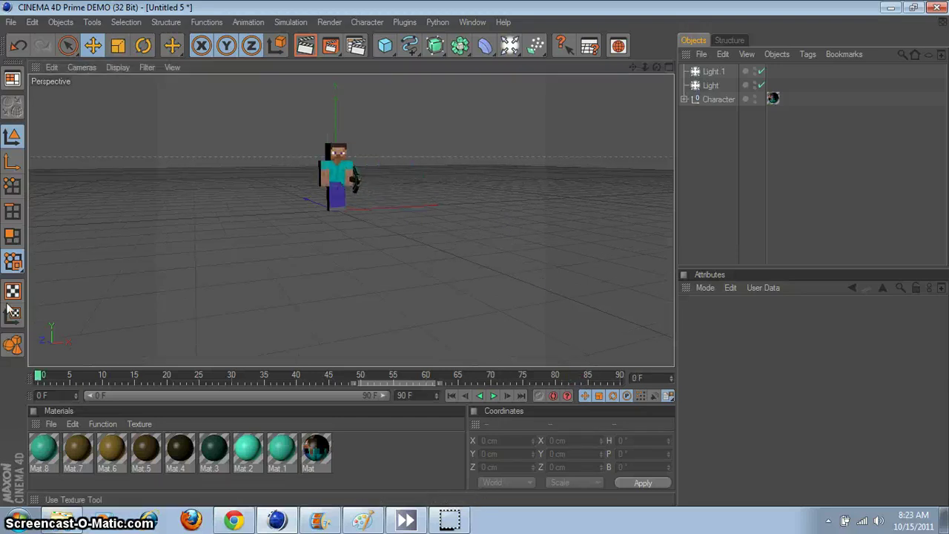
click(493, 395)
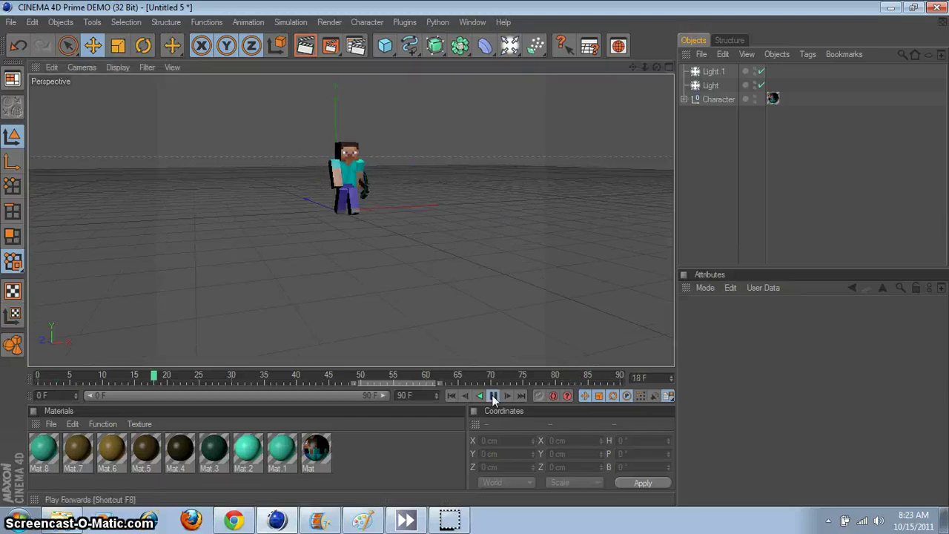
click(493, 395)
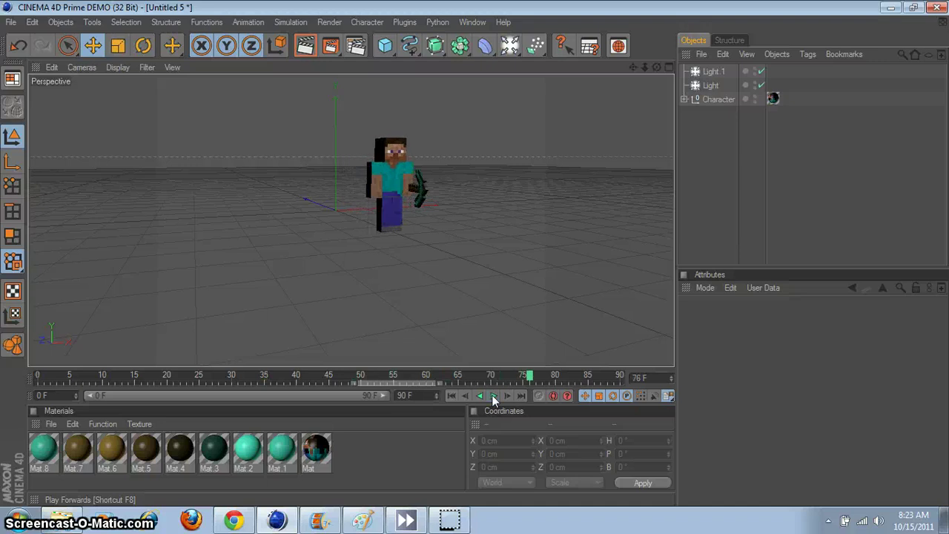
alt+drag(446, 211, 466, 191)
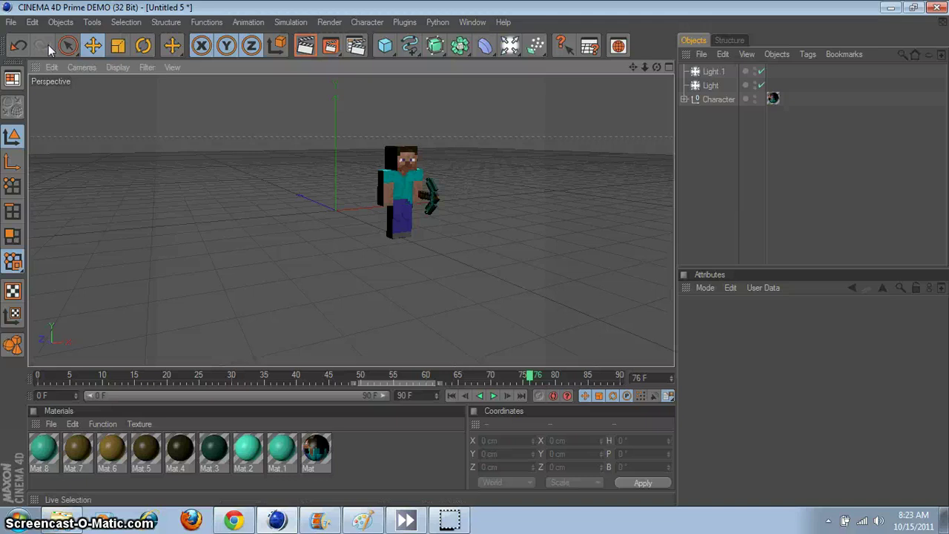
Step: Create a new empty scene for the character animation
click(12, 22)
click(33, 40)
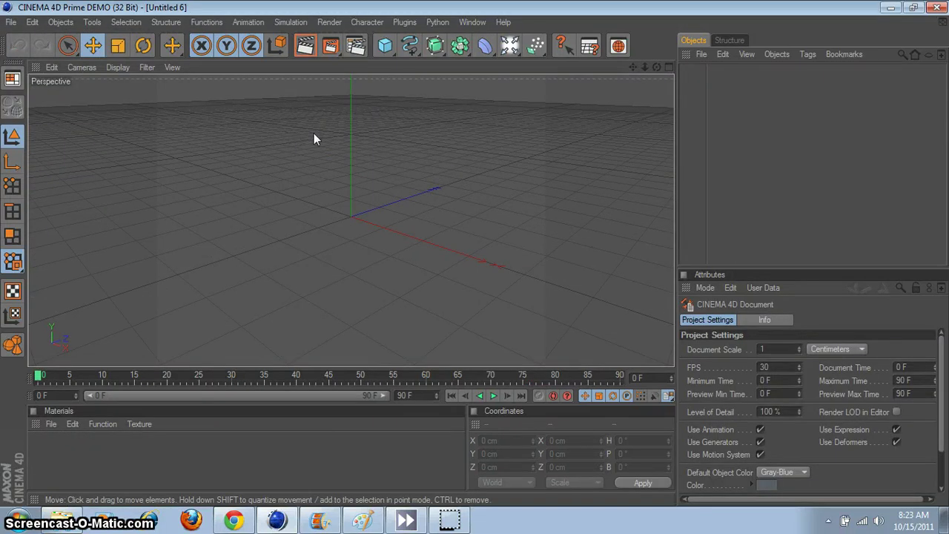
scroll(333, 139, down, 1)
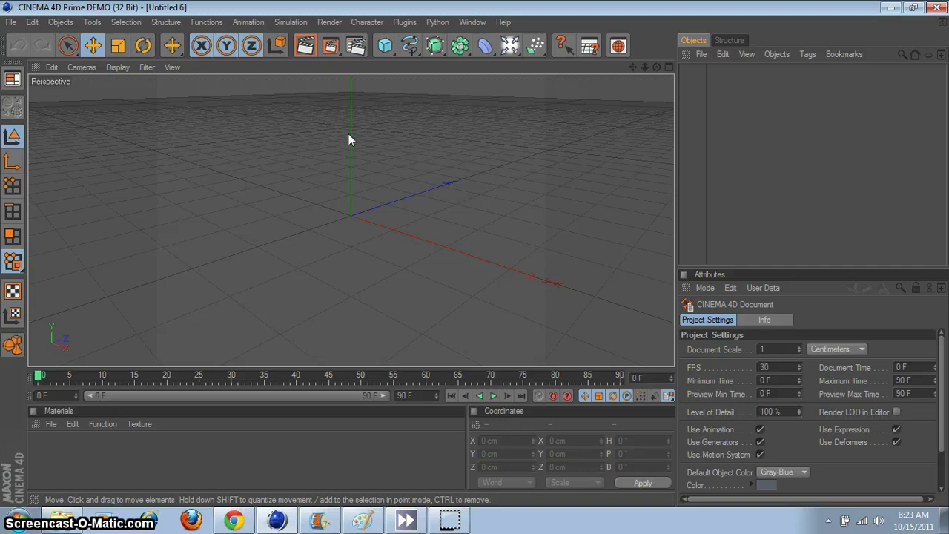
Step: Load the Character model from the Character folder of SnowTau's Minecraft Kit presets into the scene
click(619, 46)
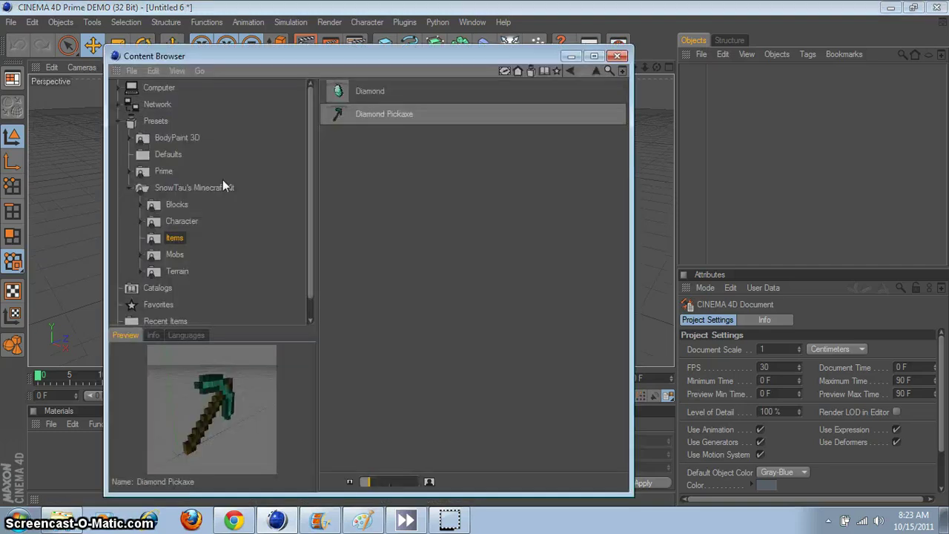
click(182, 221)
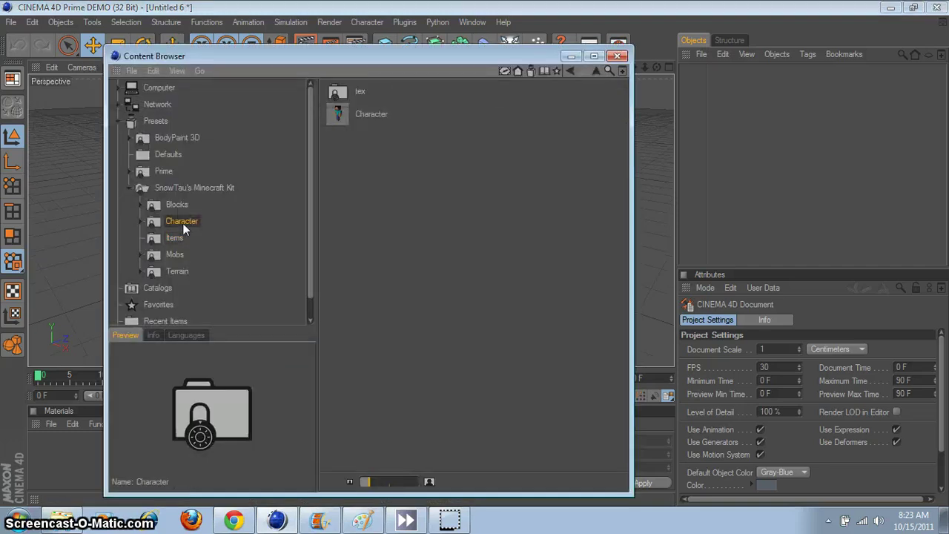
double_click(358, 112)
click(617, 56)
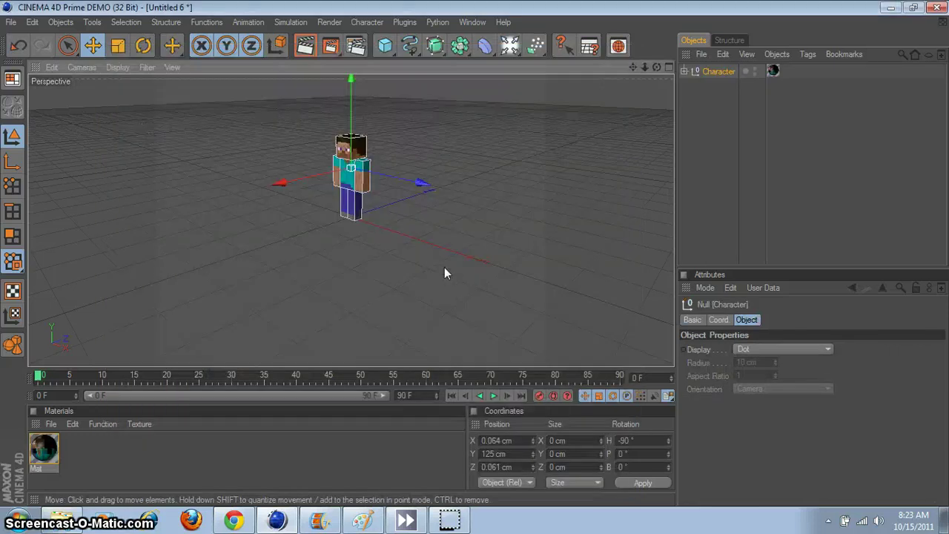
alt+drag(473, 174, 598, 148)
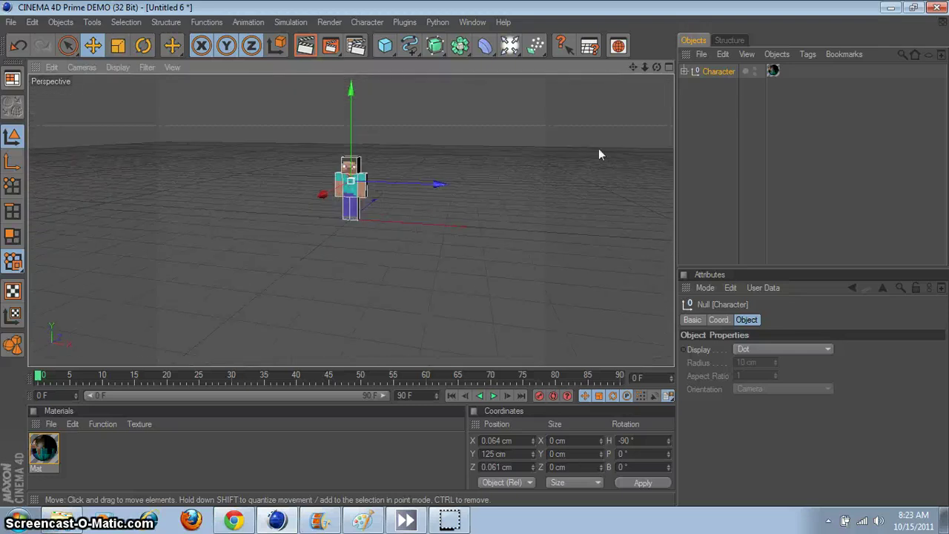
Step: Rename the character's arm objects, Cube.4 as LA and Cube.3 as RA
click(684, 71)
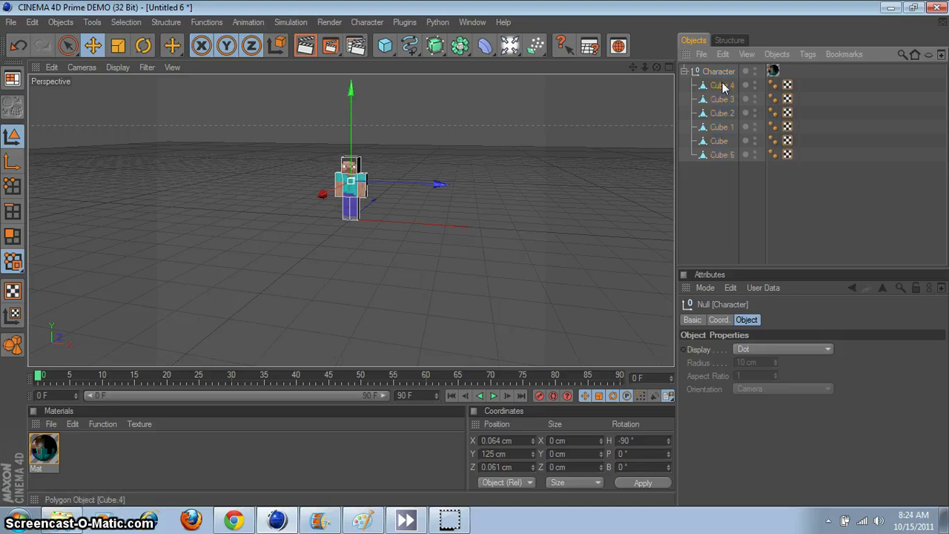
click(723, 85)
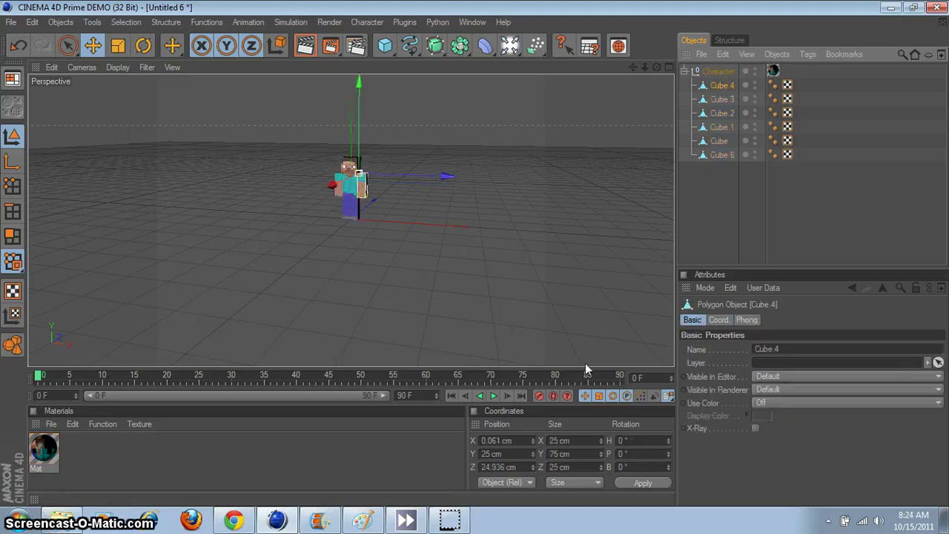
double_click(721, 86)
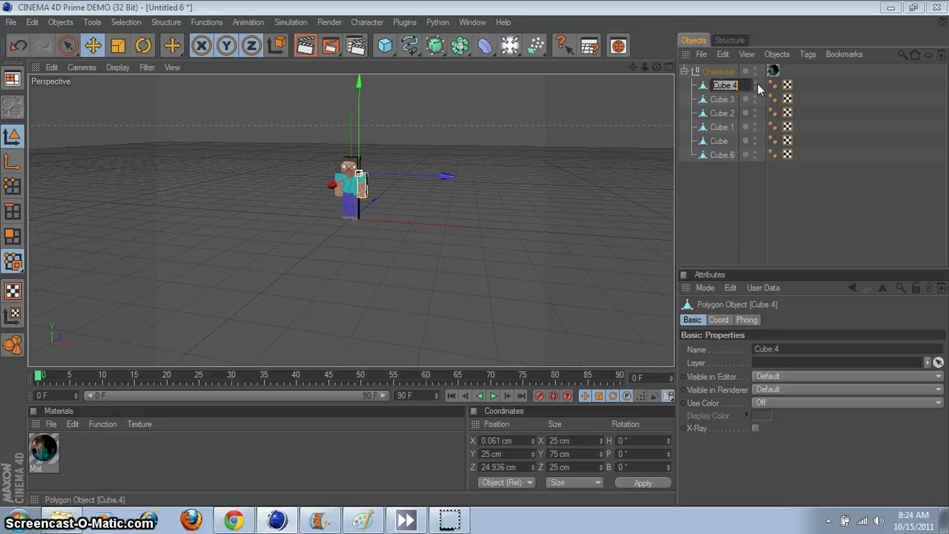
text(LA)
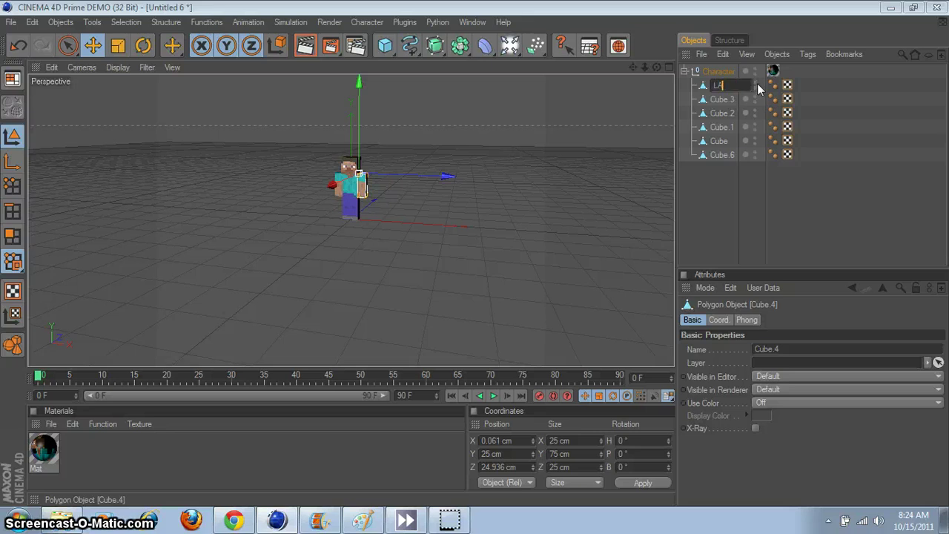
key(Return)
click(720, 99)
double_click(721, 99)
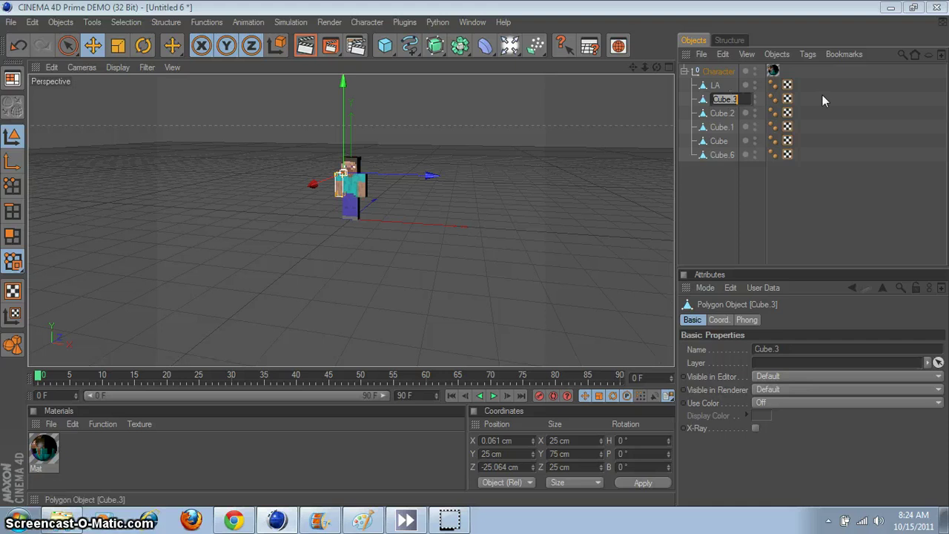
text(RA)
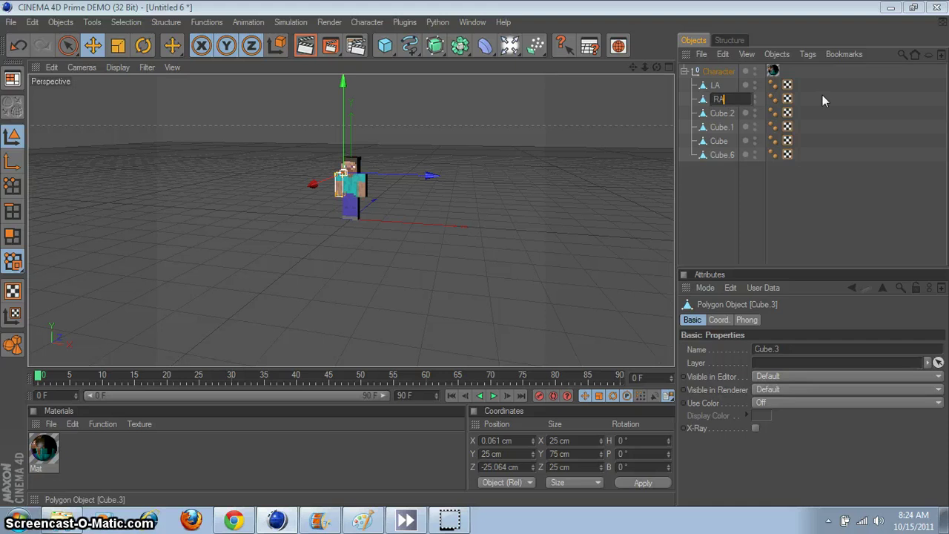
key(Return)
Step: Rename the character's leg objects, Cube.2 as LL and Cube.1 as RL
click(734, 113)
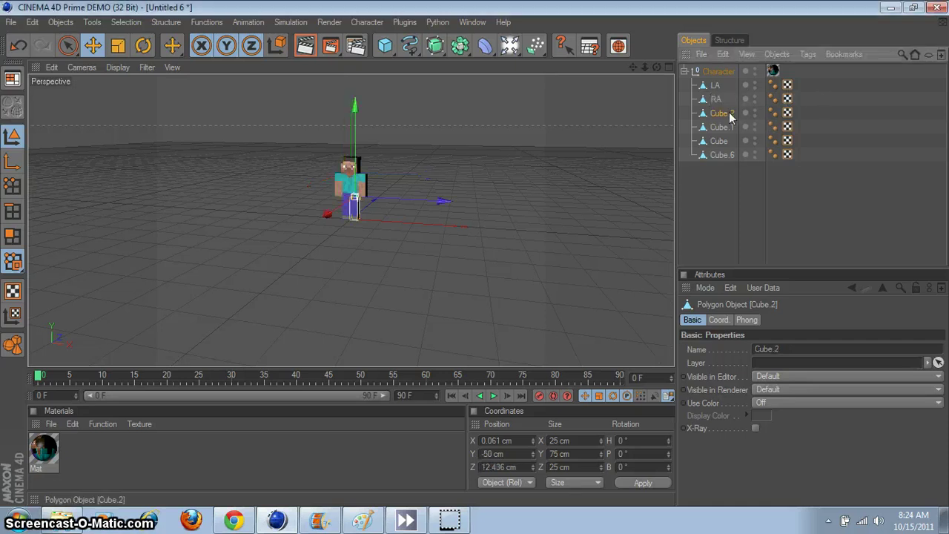
double_click(734, 113)
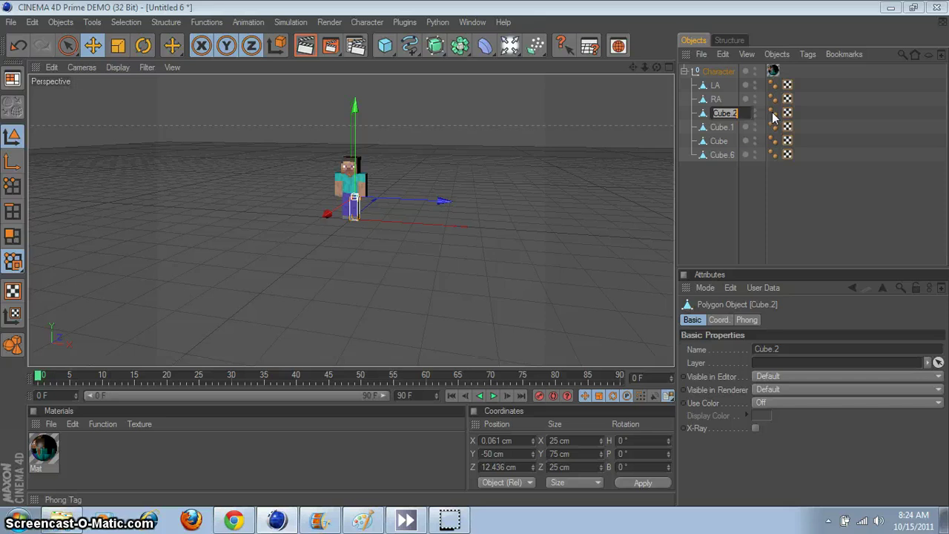
text(L)
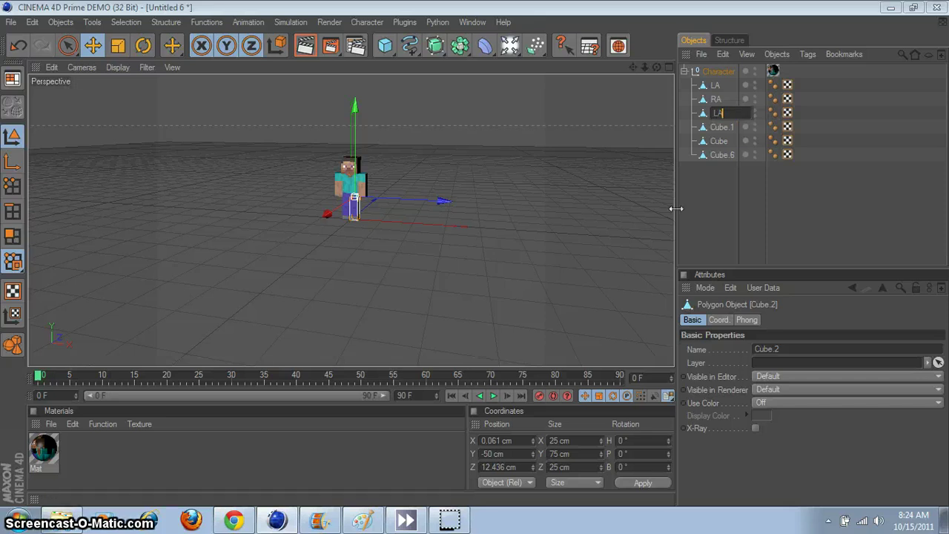
text(L)
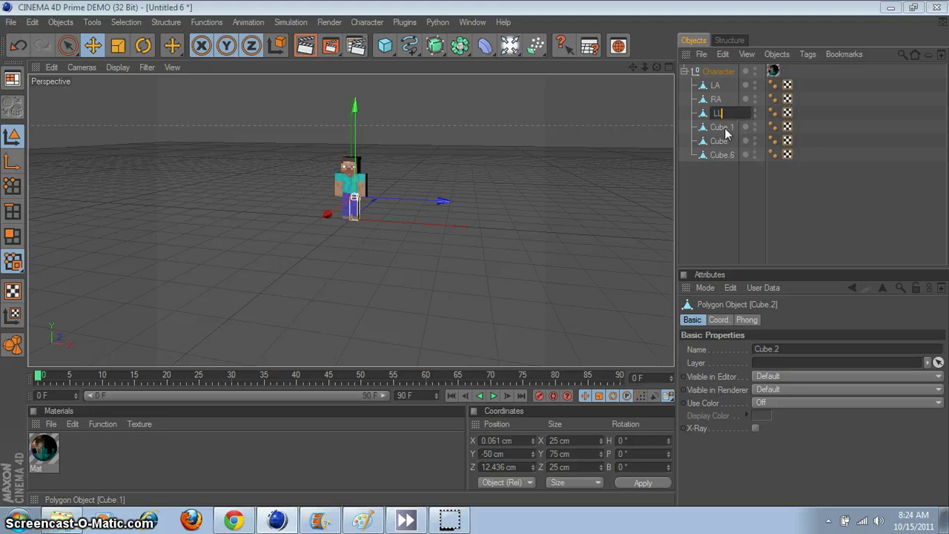
click(723, 128)
double_click(724, 128)
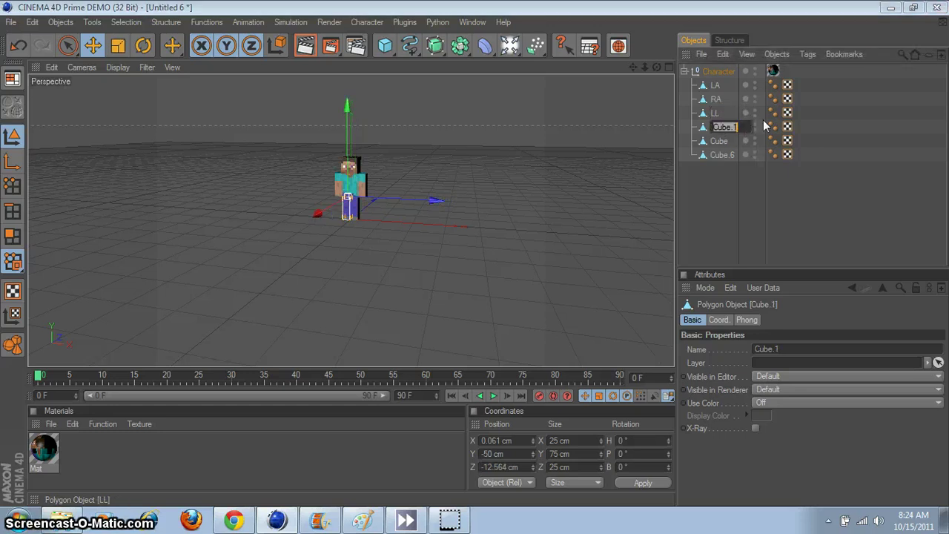
text(R)
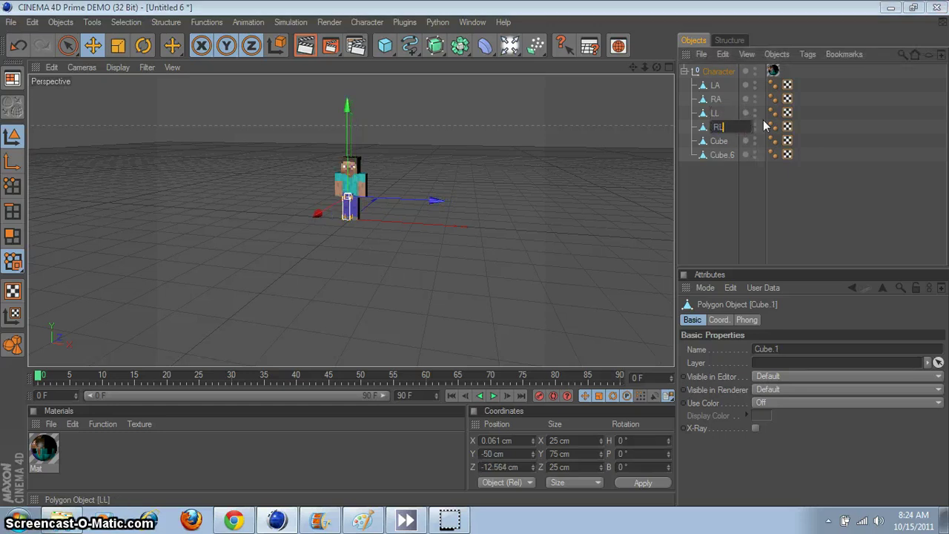
text(L)
key(Return)
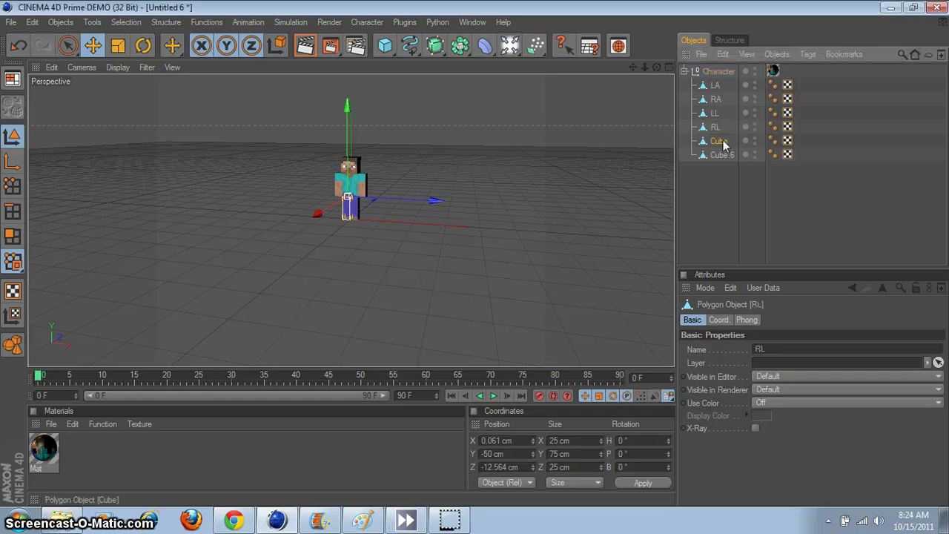
Step: Rename the body object Cube as Torso and the head object Cube.6 as Head
double_click(722, 142)
text(T)
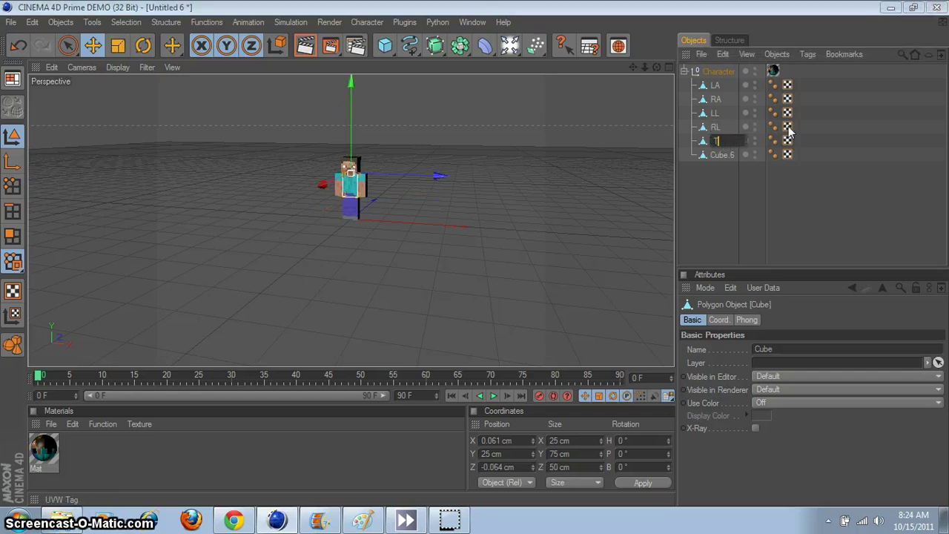
text(orso)
key(Return)
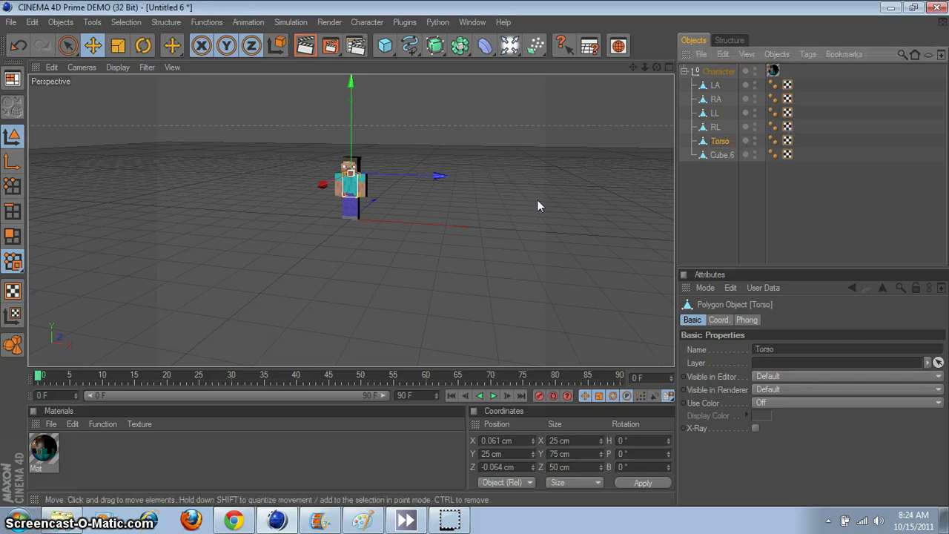
double_click(724, 154)
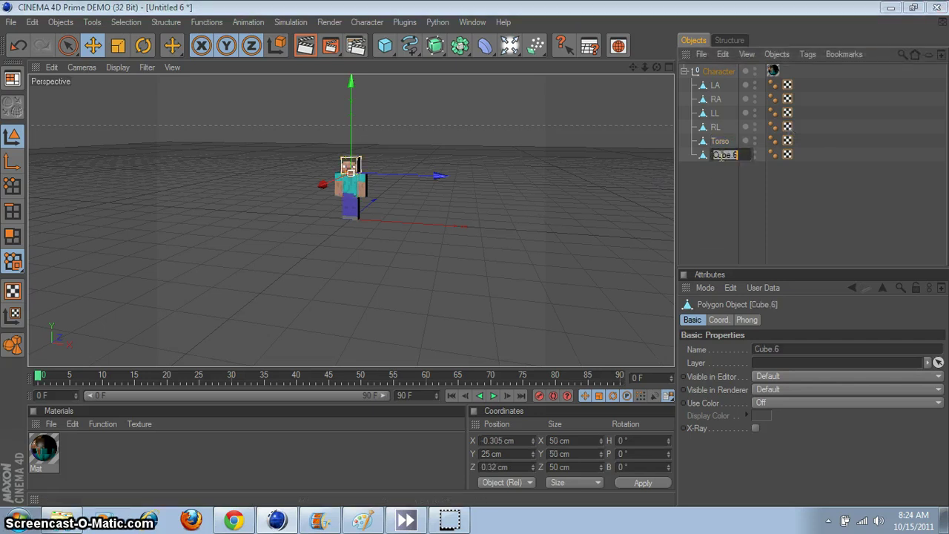
text(Head)
key(Return)
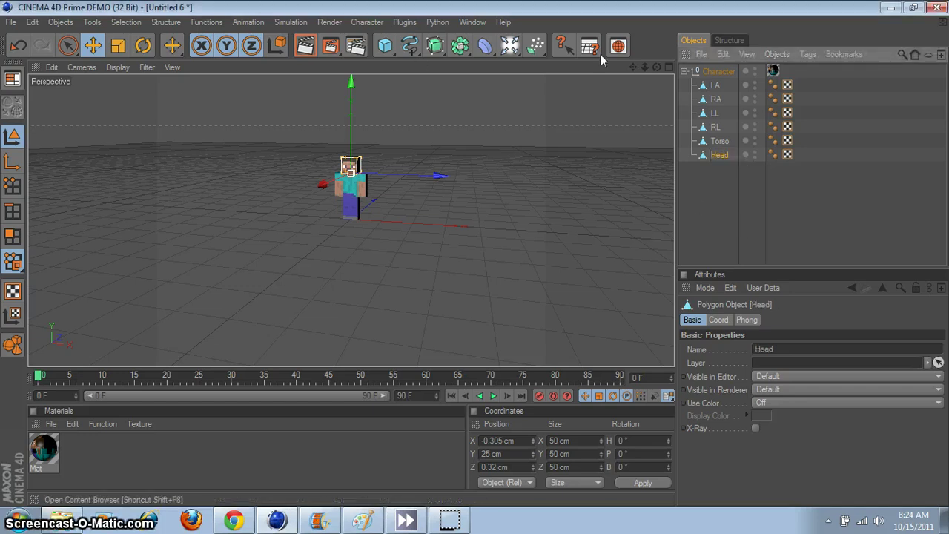
scroll(416, 190, up, 3)
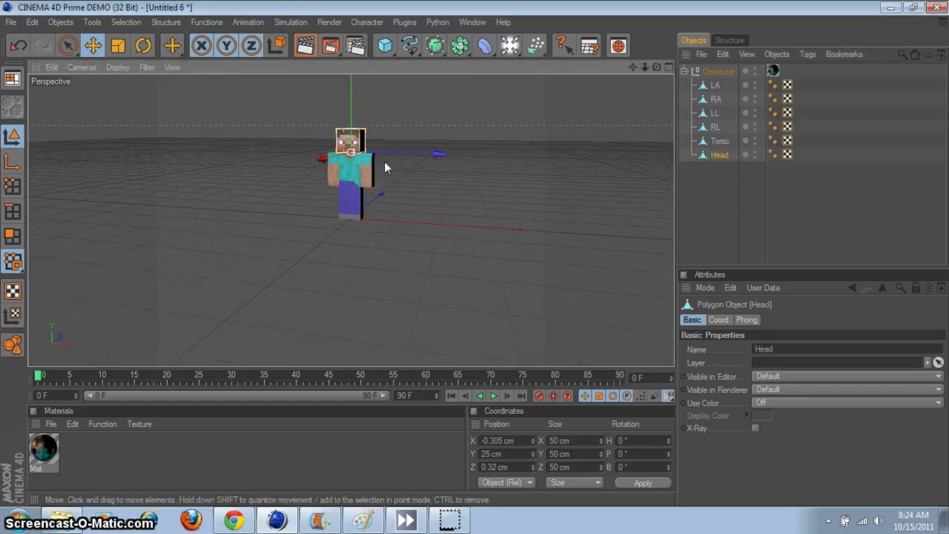
drag(384, 166, 372, 182)
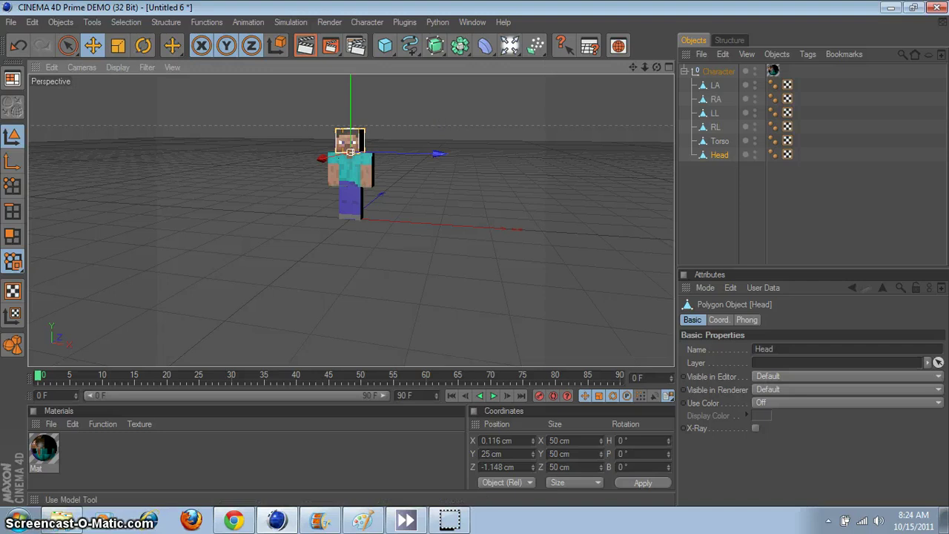
click(18, 45)
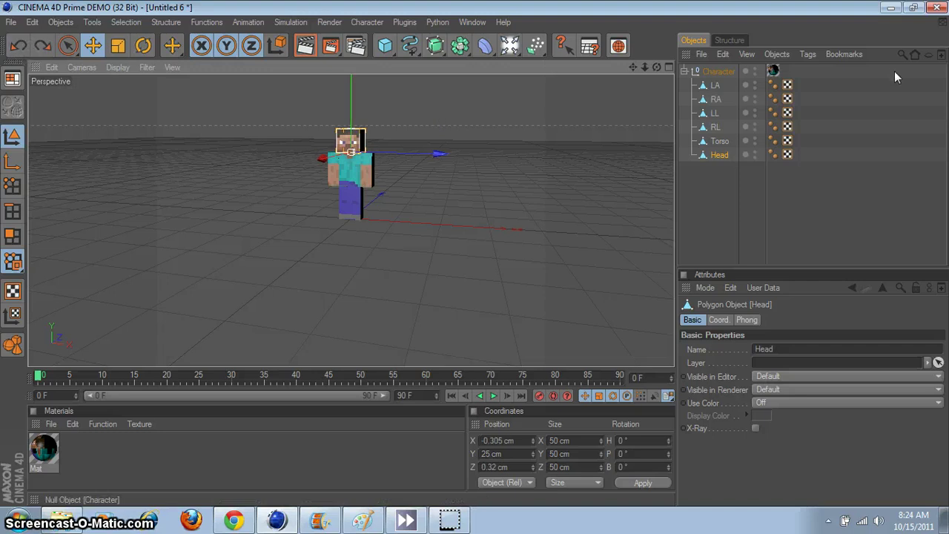
Step: Select the limbs LA, RA, LL and RL one after another and record a keyframe for RL at frame 0
click(714, 87)
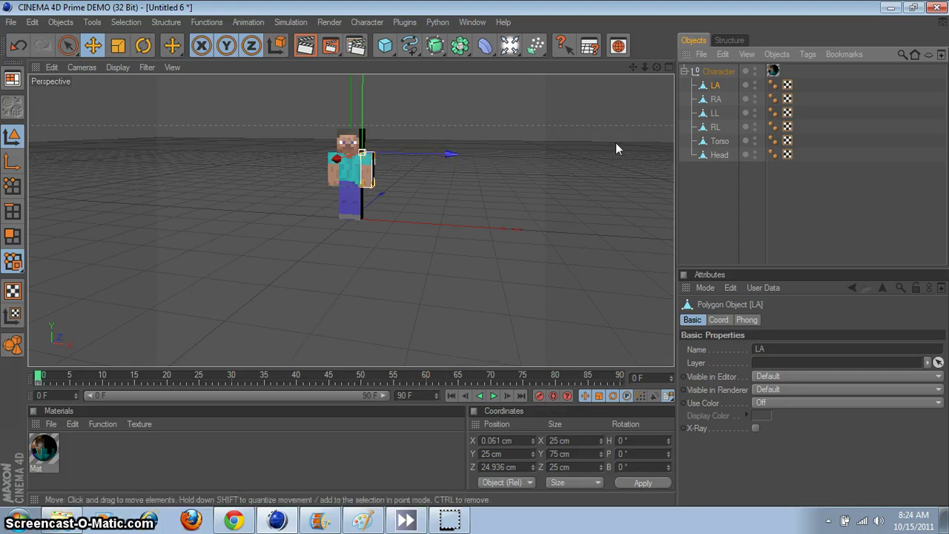
click(715, 99)
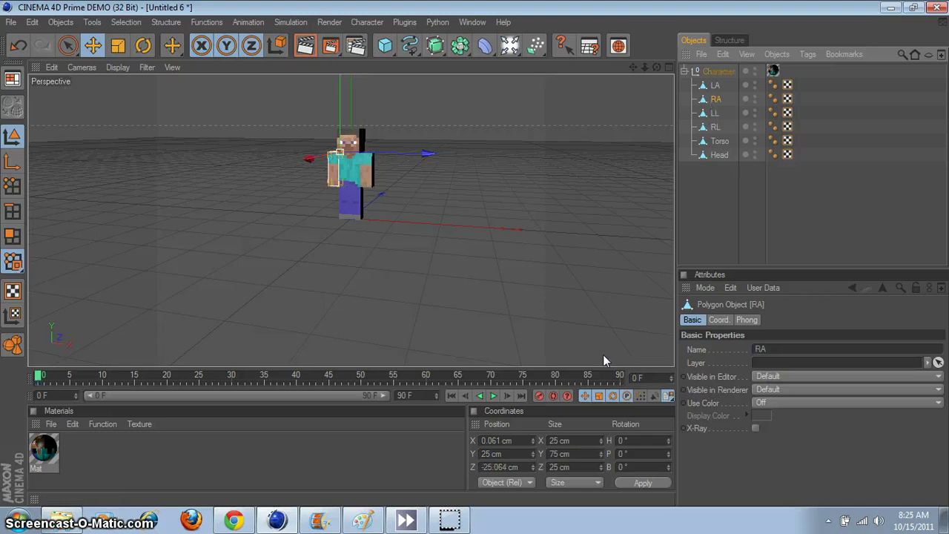
click(715, 113)
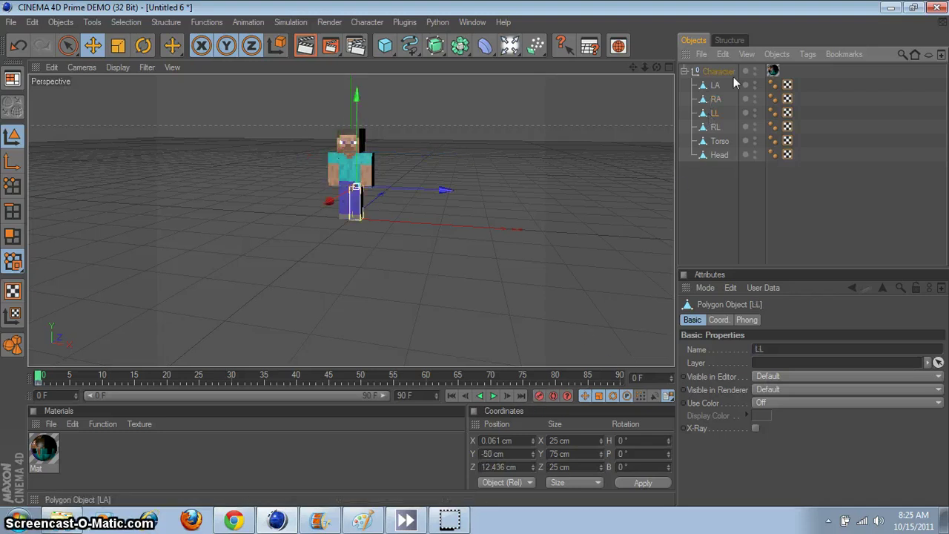
click(714, 127)
click(539, 396)
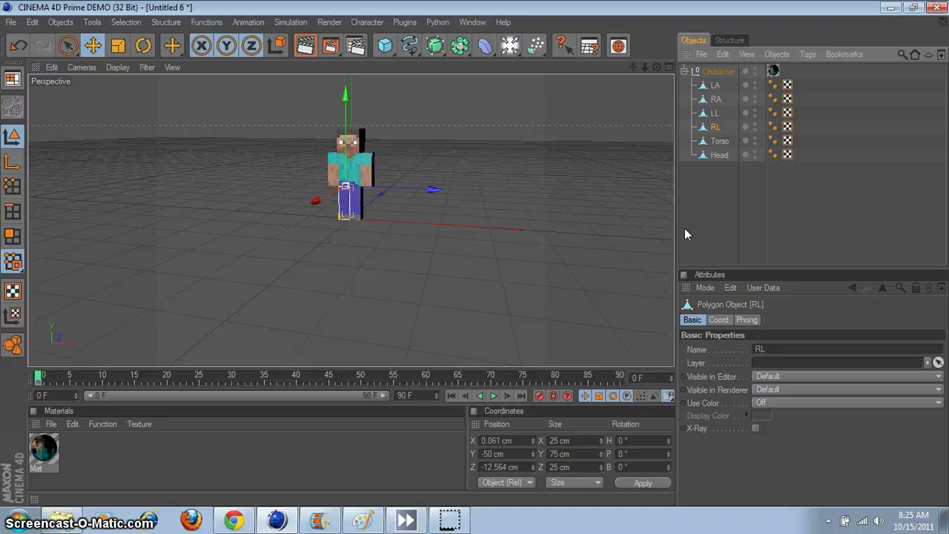
Step: Rotate the left arm LA to a bank angle of -25° at frame 10 and keyframe it
click(723, 73)
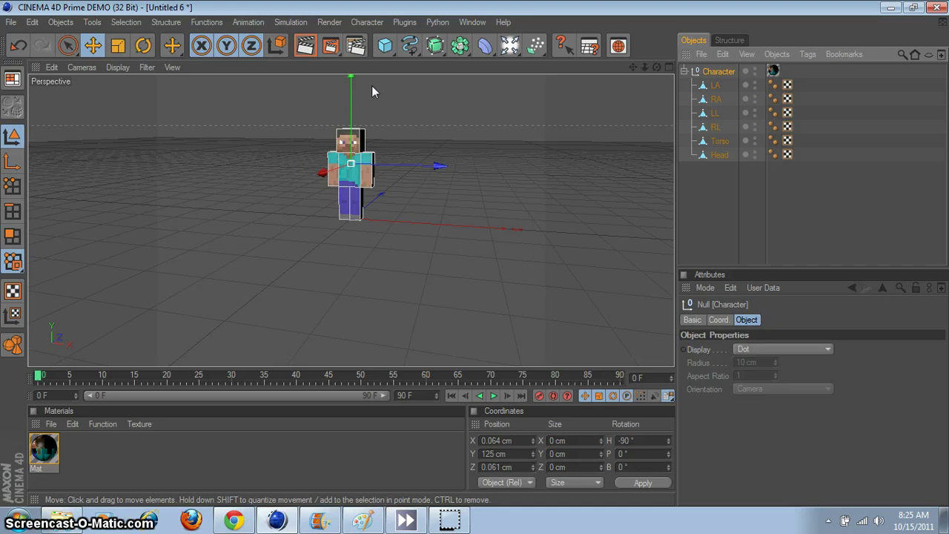
click(728, 230)
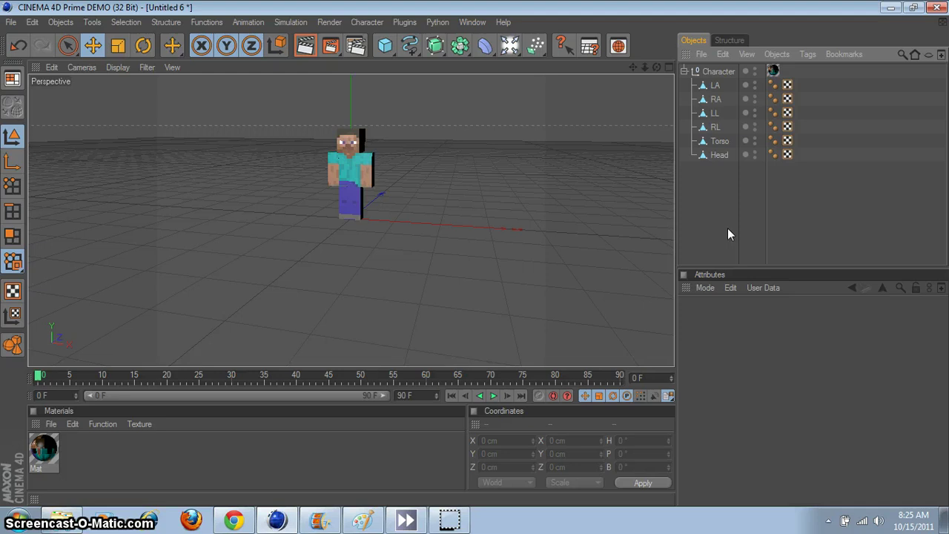
click(716, 85)
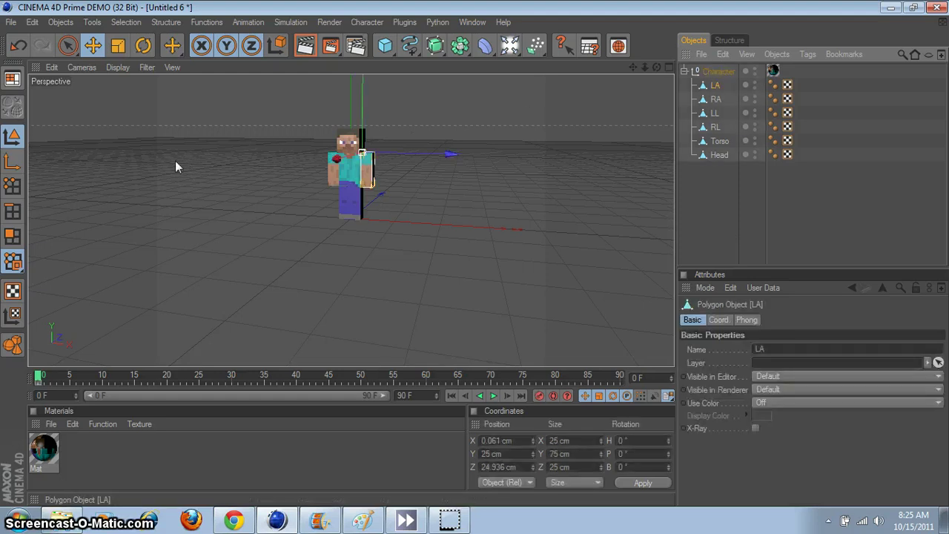
click(143, 46)
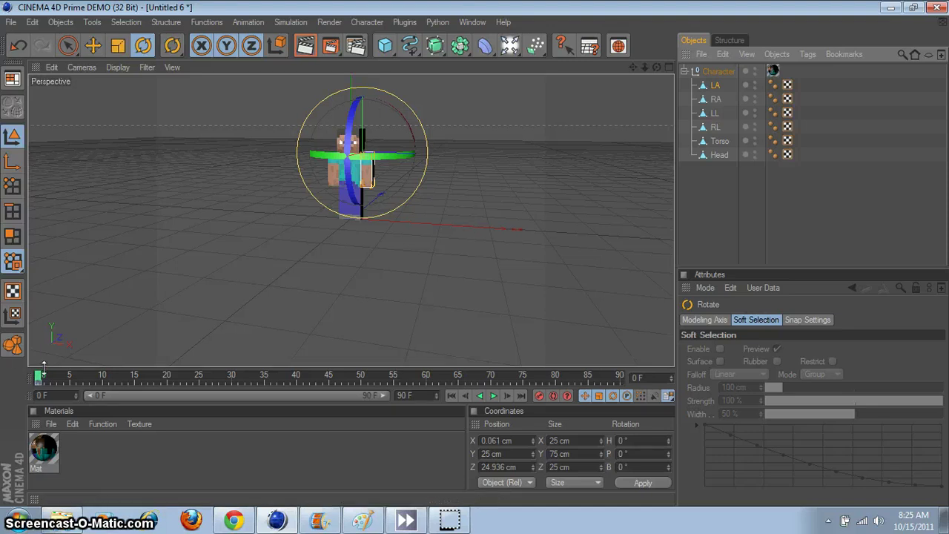
drag(38, 380, 104, 379)
mouse_move(198, 243)
alt+mouse_down()
mouse_move(199, 208)
mouse_move(206, 242)
alt+mouse_up()
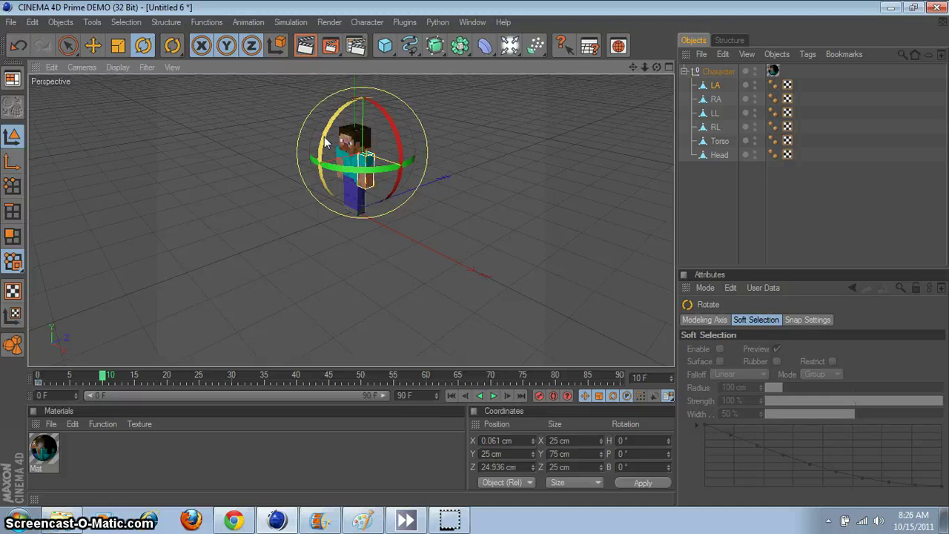
drag(324, 143, 336, 115)
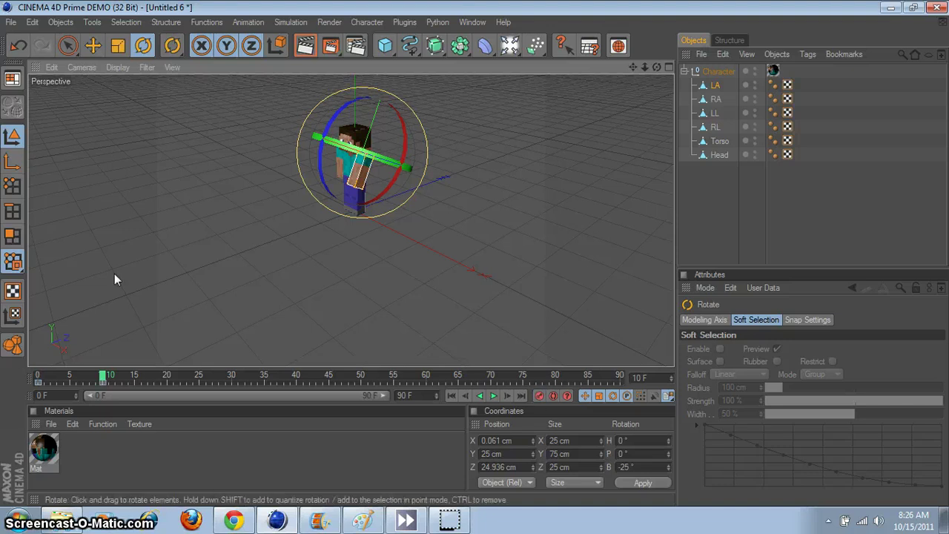
mouse_move(104, 376)
mouse_down()
mouse_move(43, 377)
mouse_move(156, 376)
mouse_move(41, 377)
mouse_move(158, 377)
mouse_move(103, 377)
mouse_up()
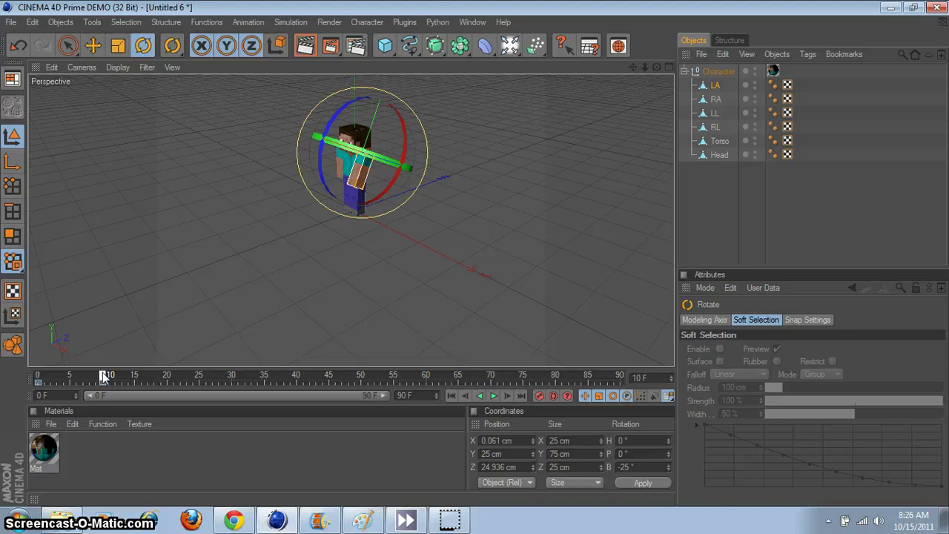
Step: Rotate the right arm RA to a bank angle of 25° at frame 10 and keyframe it
click(721, 100)
alt+drag(530, 195, 355, 69)
drag(371, 116, 397, 135)
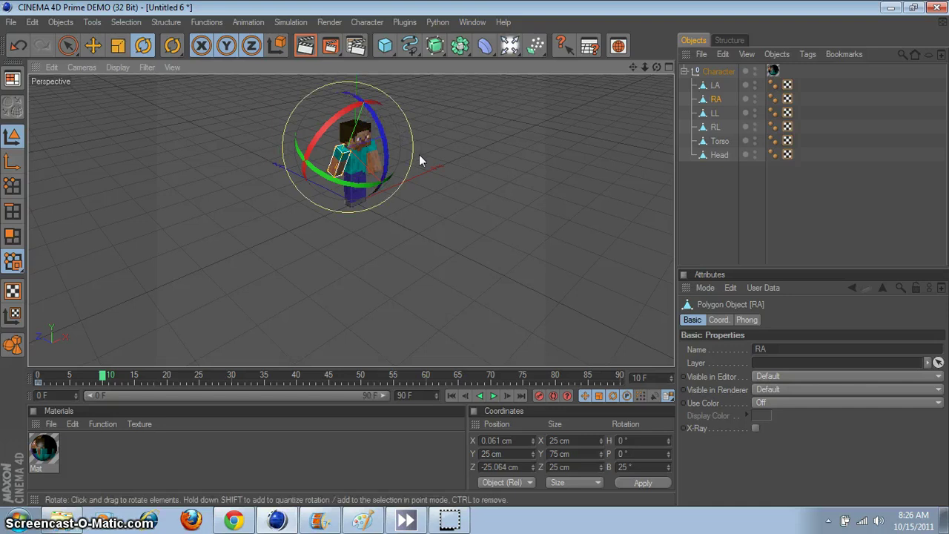
Step: Rotate leg LL to a 25° bank and leg RL to -25° at frame 10, recording a keyframe for each
click(715, 112)
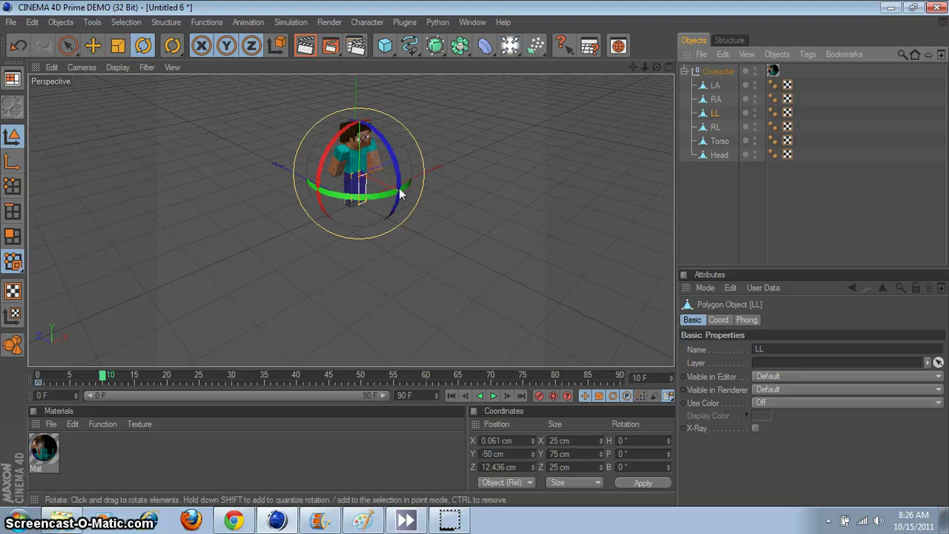
drag(388, 149, 393, 168)
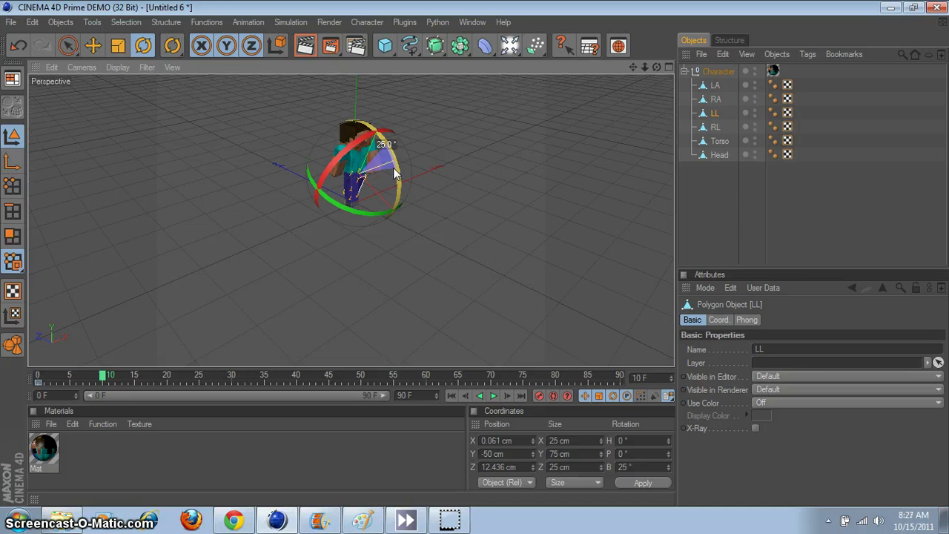
click(539, 398)
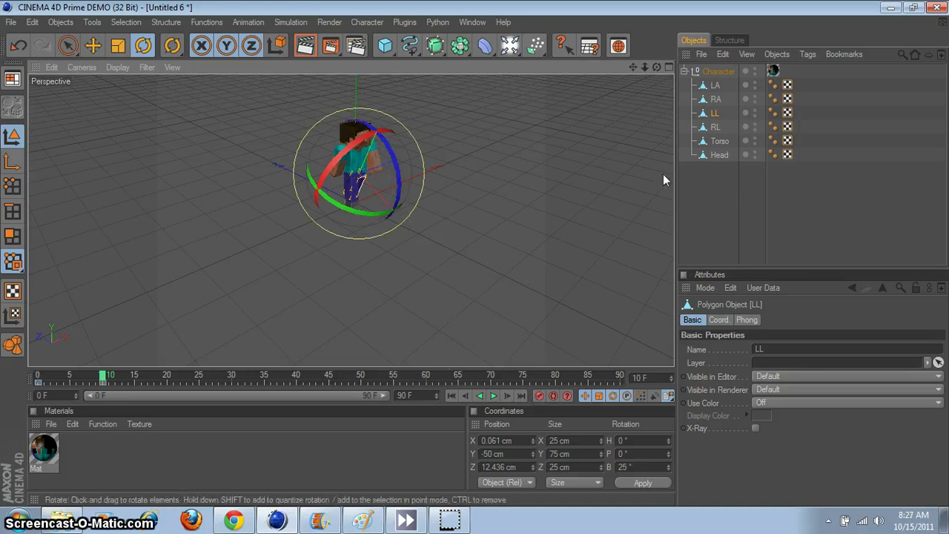
click(715, 127)
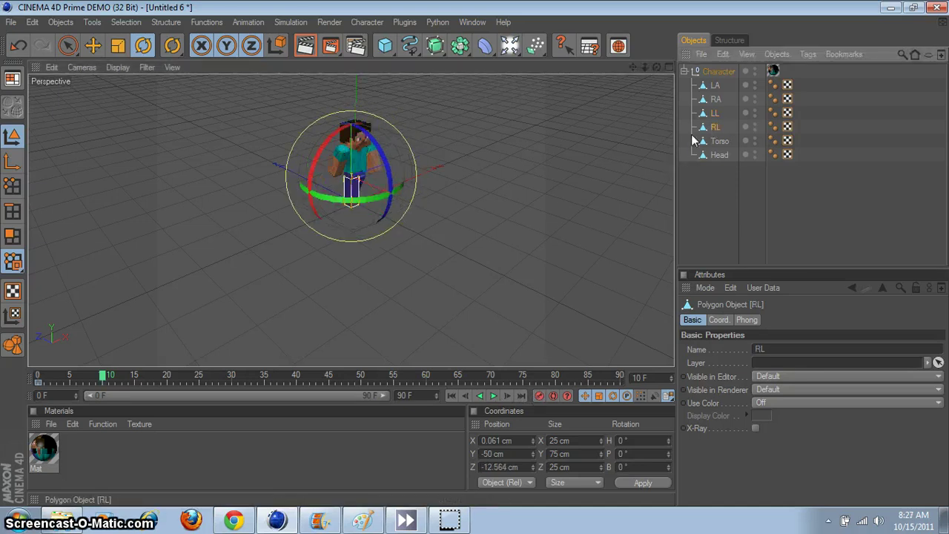
drag(383, 162, 362, 161)
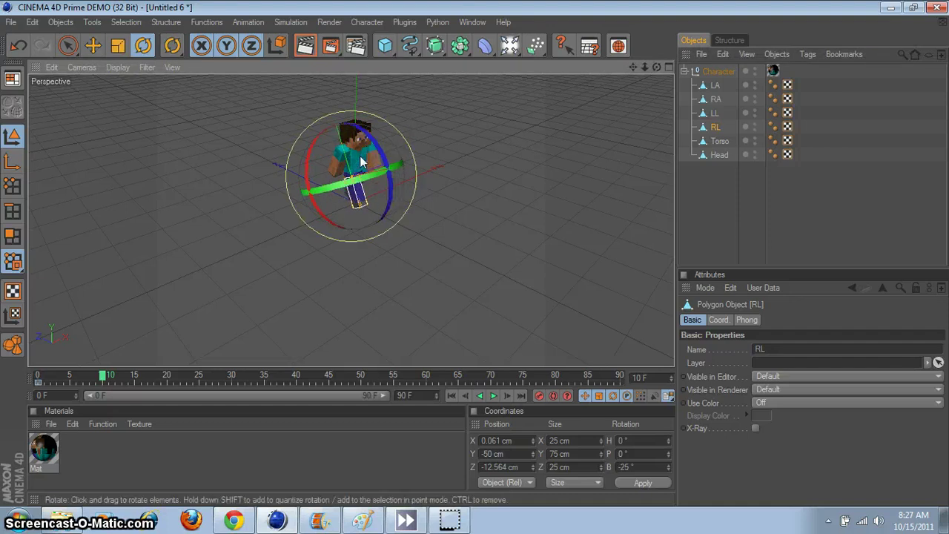
click(539, 395)
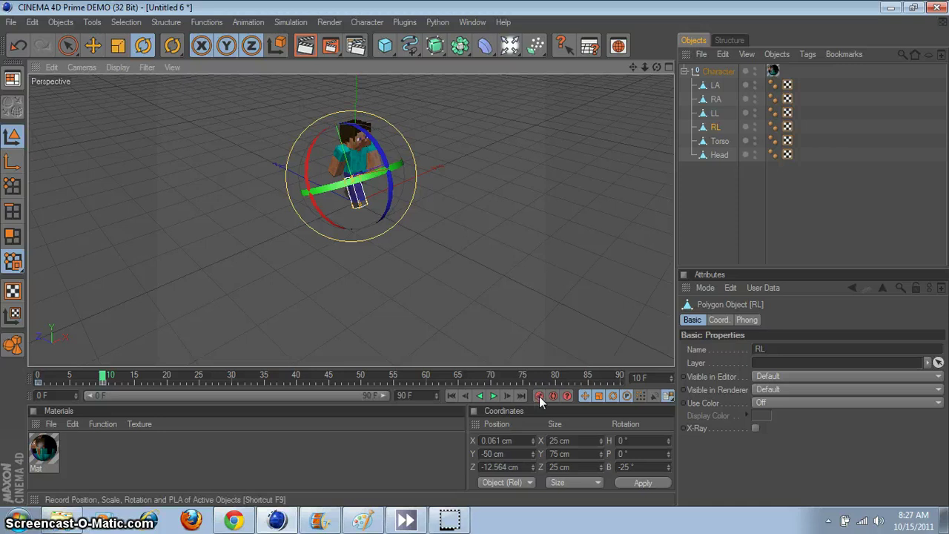
Step: Rotate the left arm LA to a bank angle of 25° at frame 20 and record a keyframe
drag(104, 378, 166, 382)
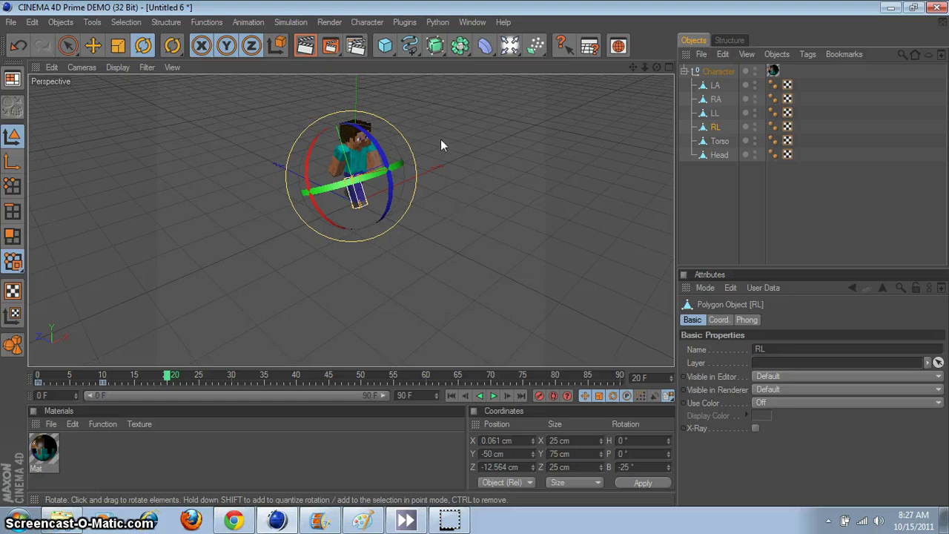
alt+drag(480, 184, 557, 155)
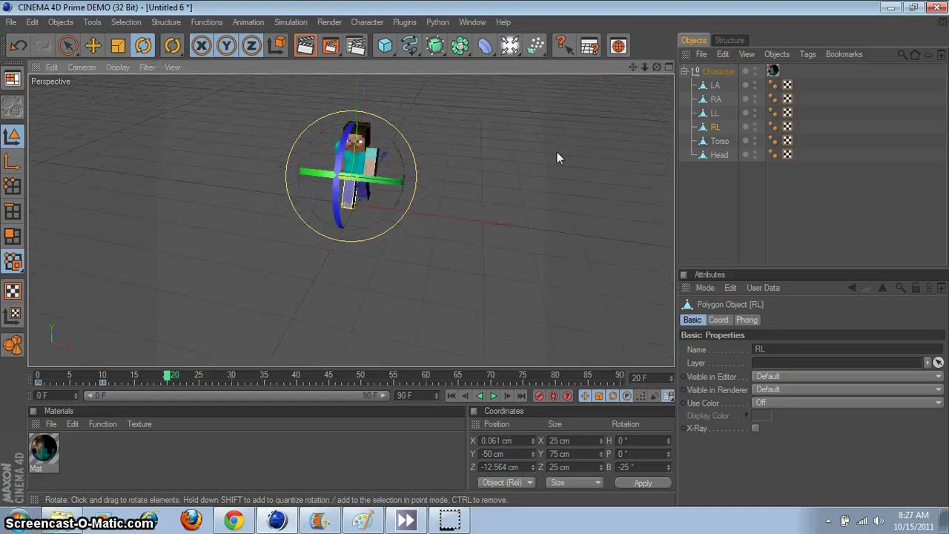
click(715, 87)
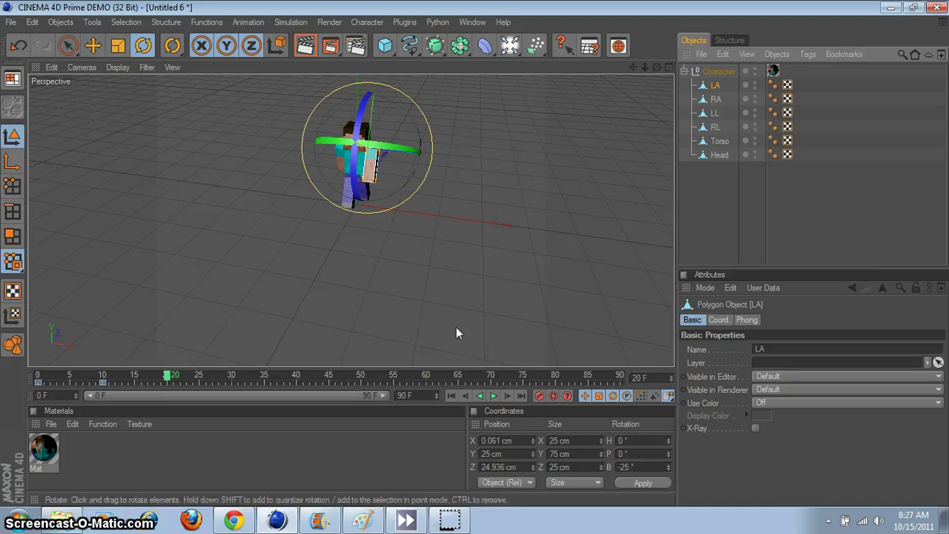
alt+drag(518, 350, 385, 222)
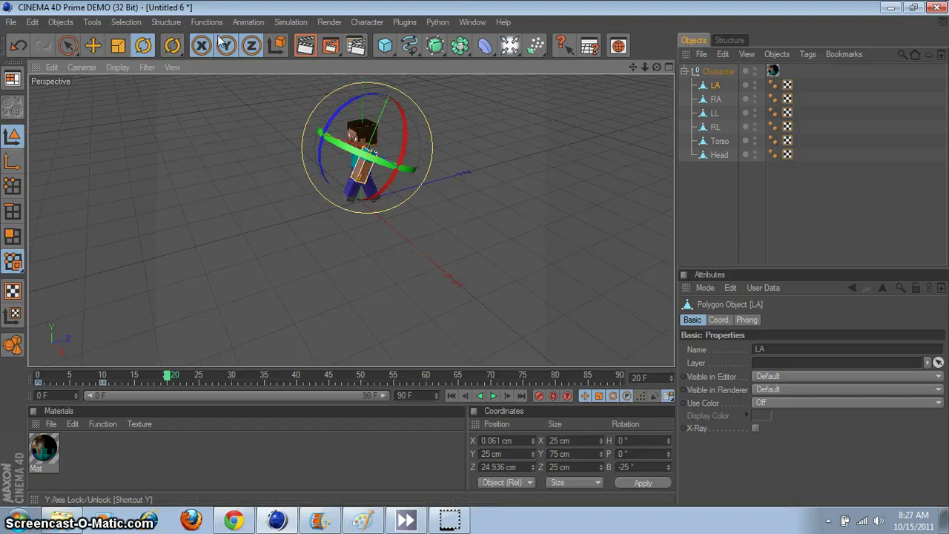
drag(352, 100, 323, 146)
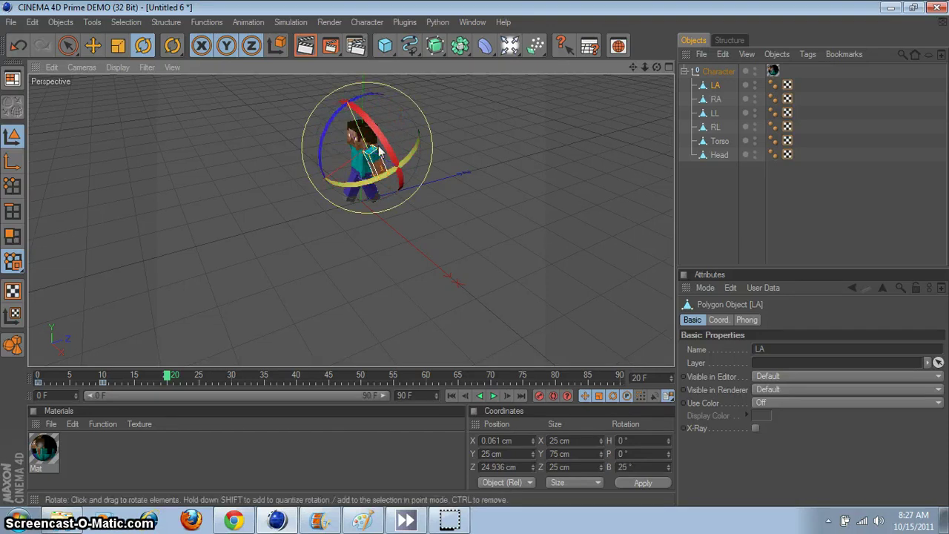
click(537, 396)
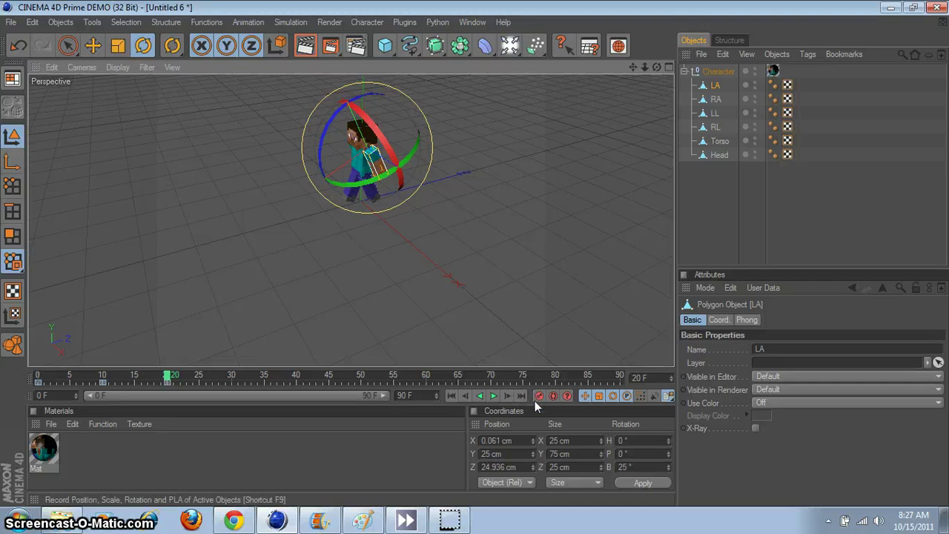
Step: Rotate the right arm RA to a bank angle of -25° at frame 20
alt+drag(516, 257, 416, 258)
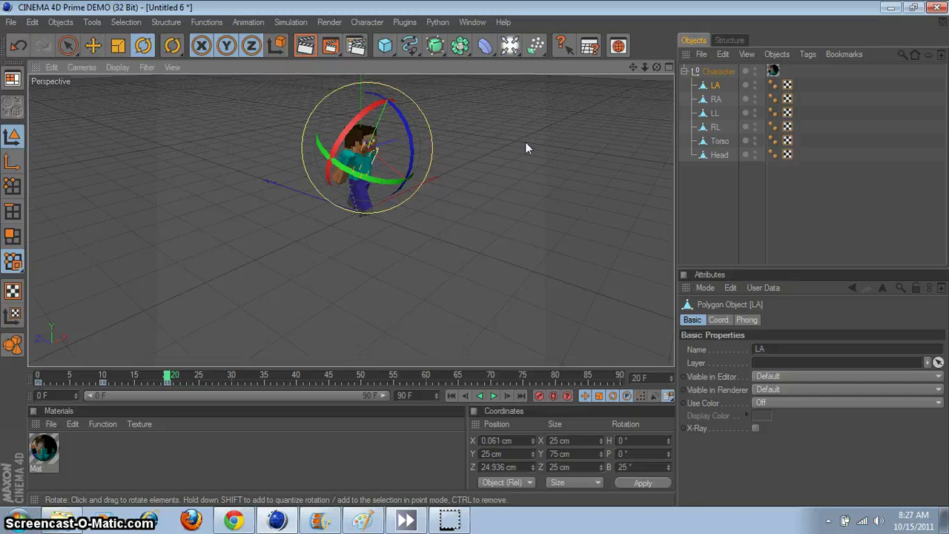
click(716, 99)
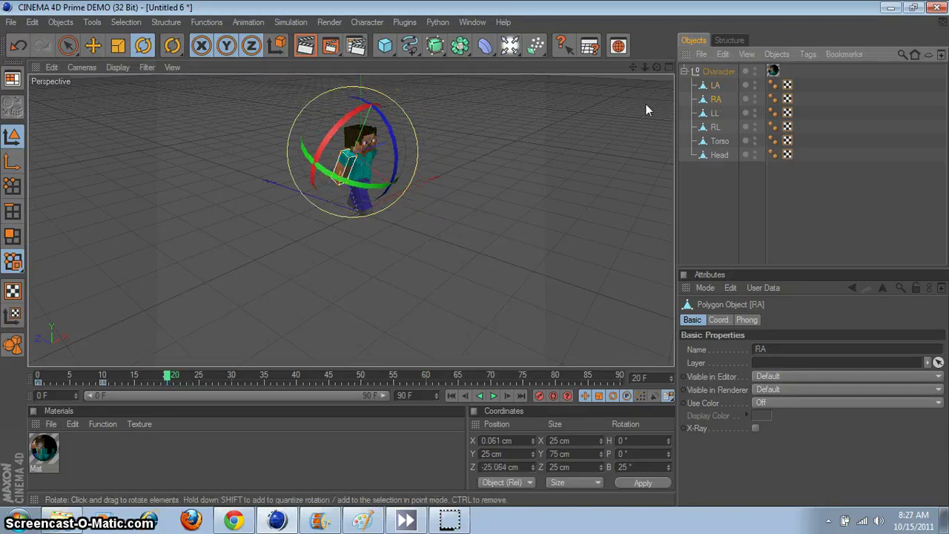
drag(394, 151, 369, 118)
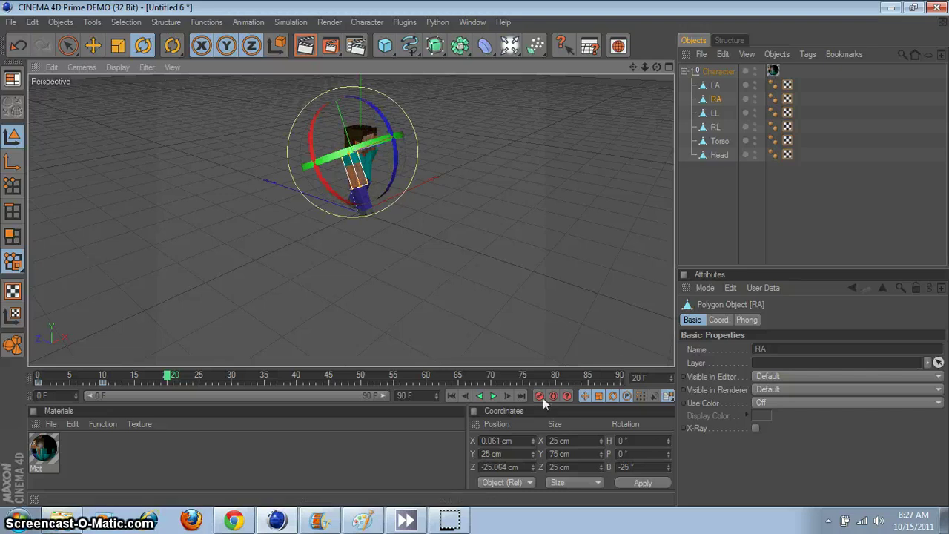
Step: Rotate leg LL to a -25° bank and leg RL to 25° at frame 20, keyframing the legs, and clear the selection
click(715, 112)
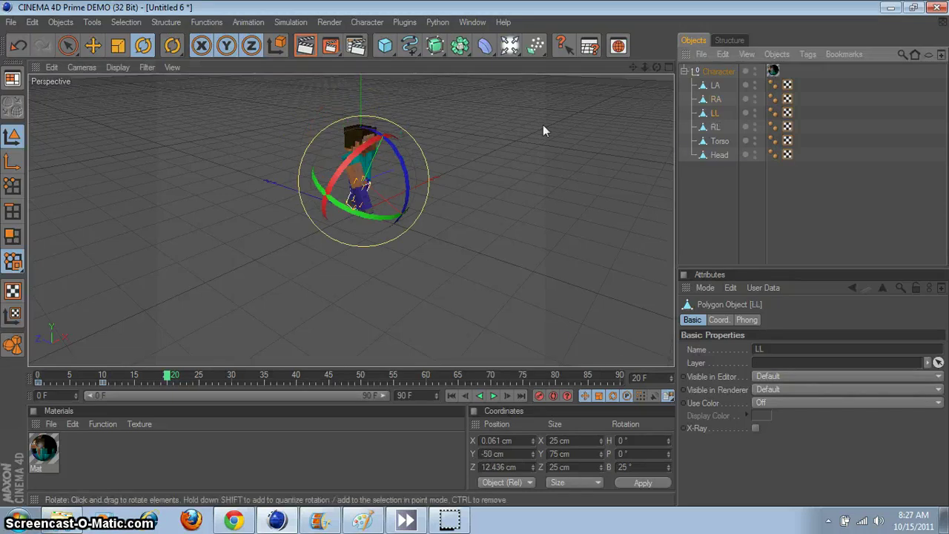
drag(398, 162, 369, 149)
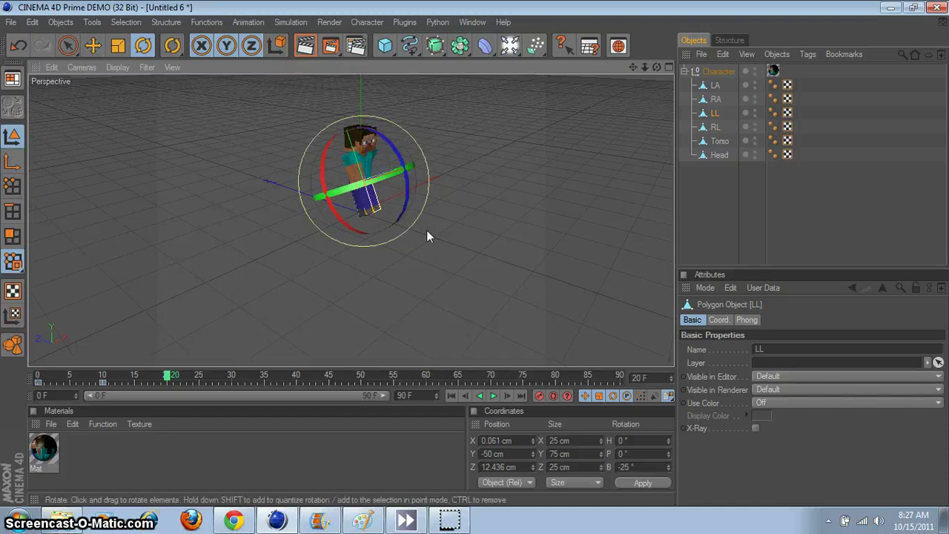
click(539, 397)
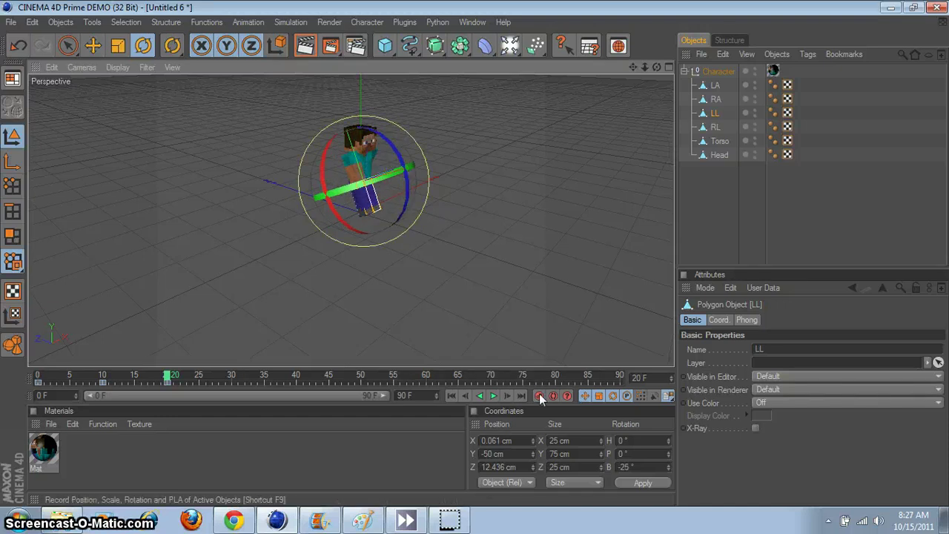
click(713, 129)
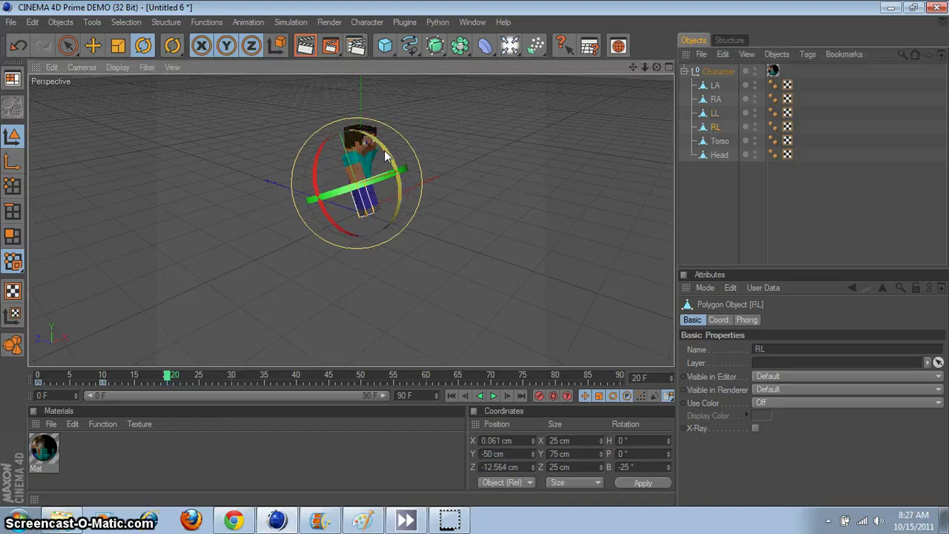
drag(384, 149, 388, 197)
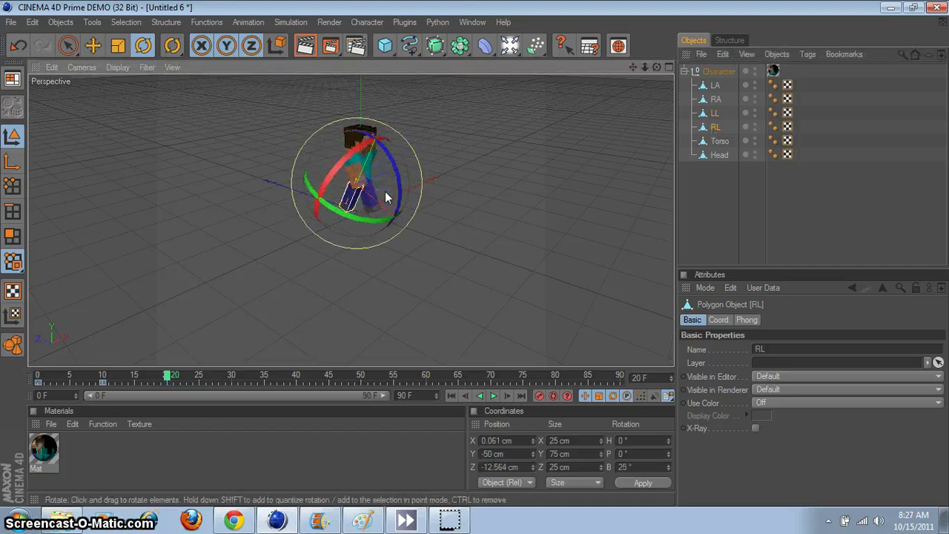
click(684, 227)
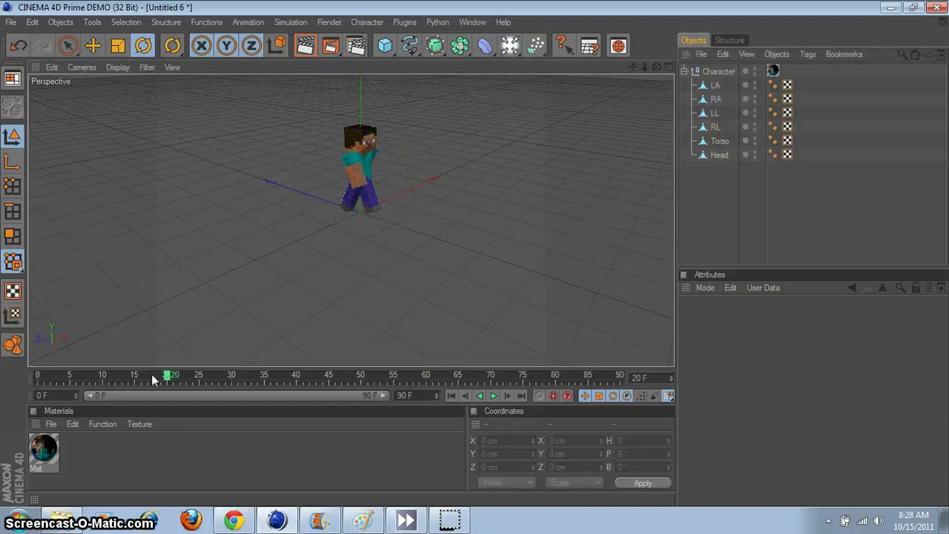
Step: Copy LA's keyframes at frames 10 and 20 to frames 30 and 40, and again to frames 50 and 60
drag(165, 379, 103, 393)
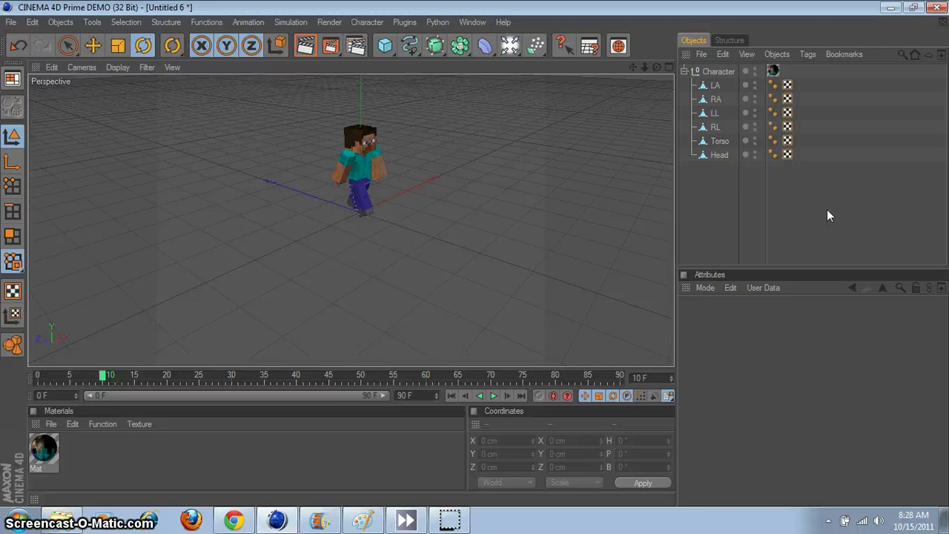
click(715, 86)
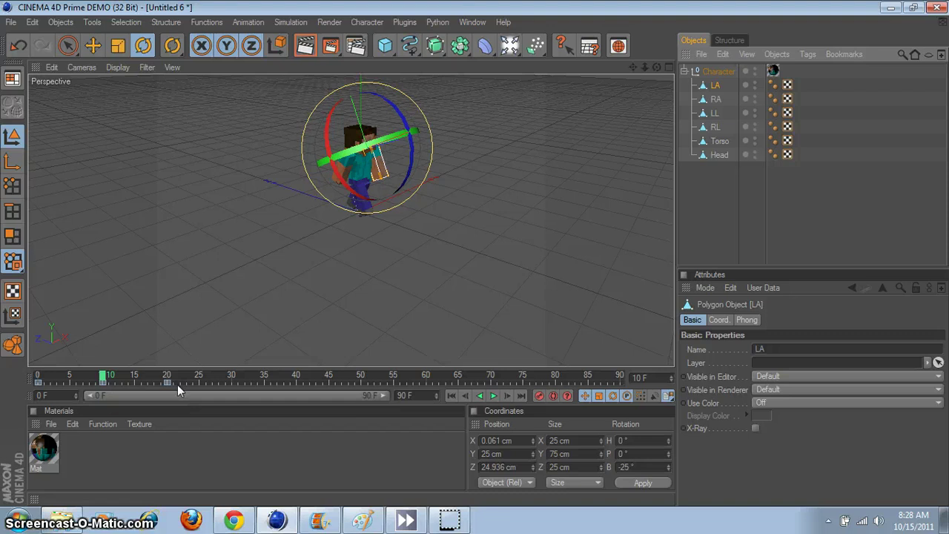
drag(176, 381, 106, 392)
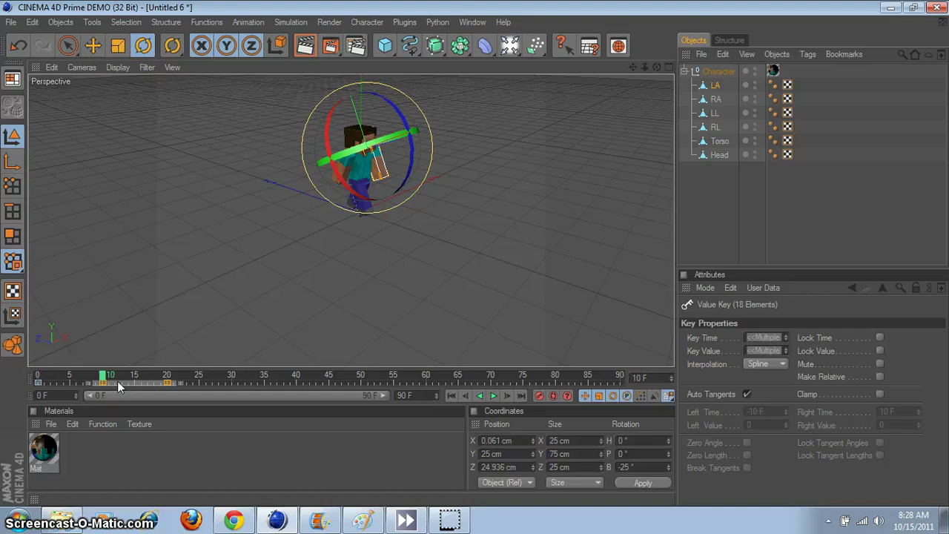
drag(122, 381, 255, 383)
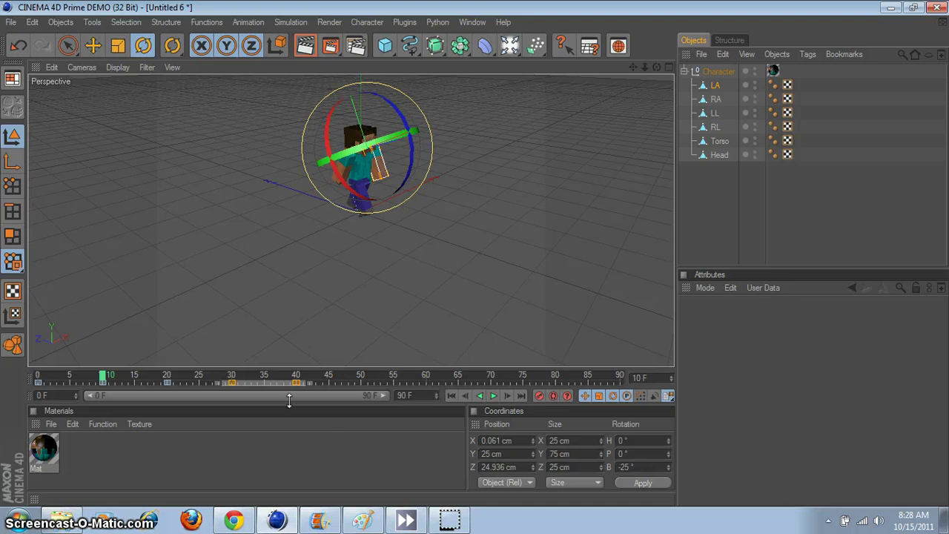
drag(259, 383, 394, 380)
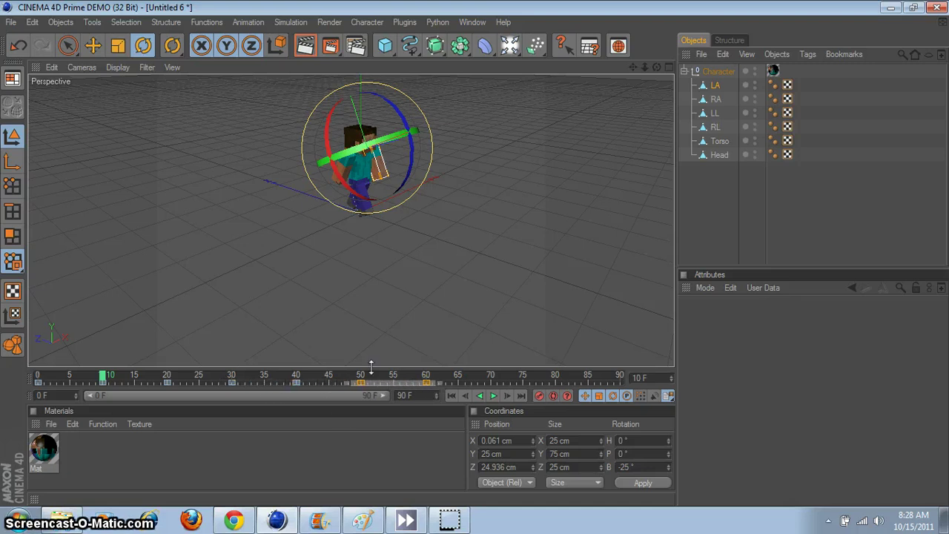
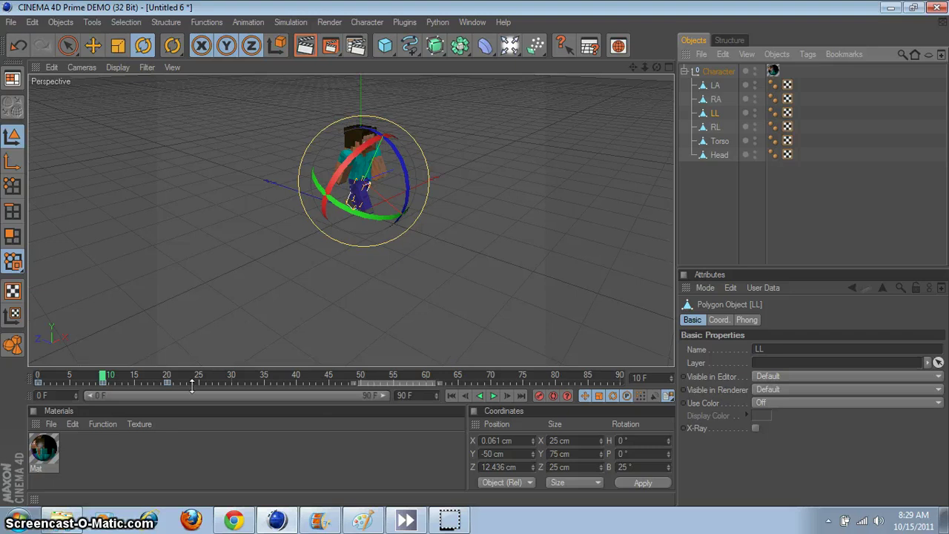
Step: Copy the frame 10 and 20 keyframes of legs LL and RL to frames 30 and 40, and again to frames 50 and 60
ctrl+drag(177, 382, 106, 382)
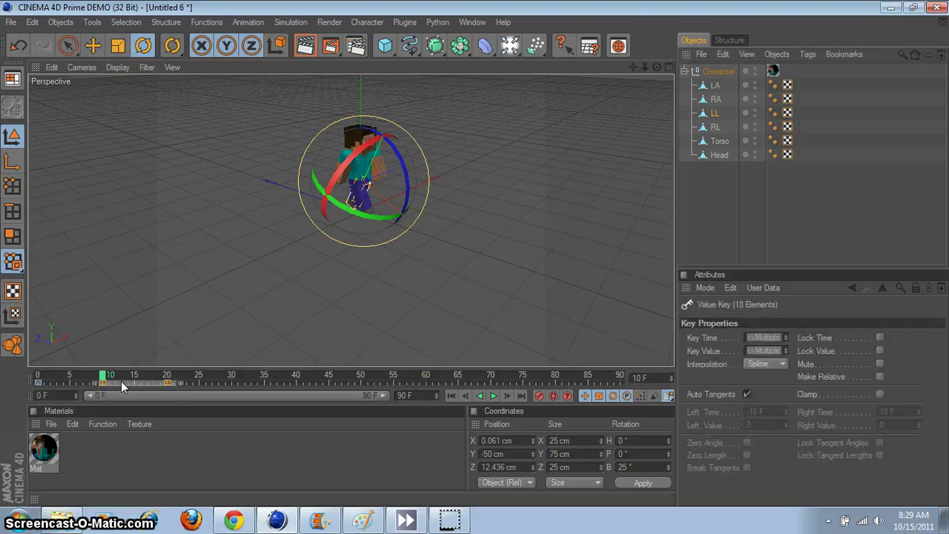
drag(230, 382, 387, 379)
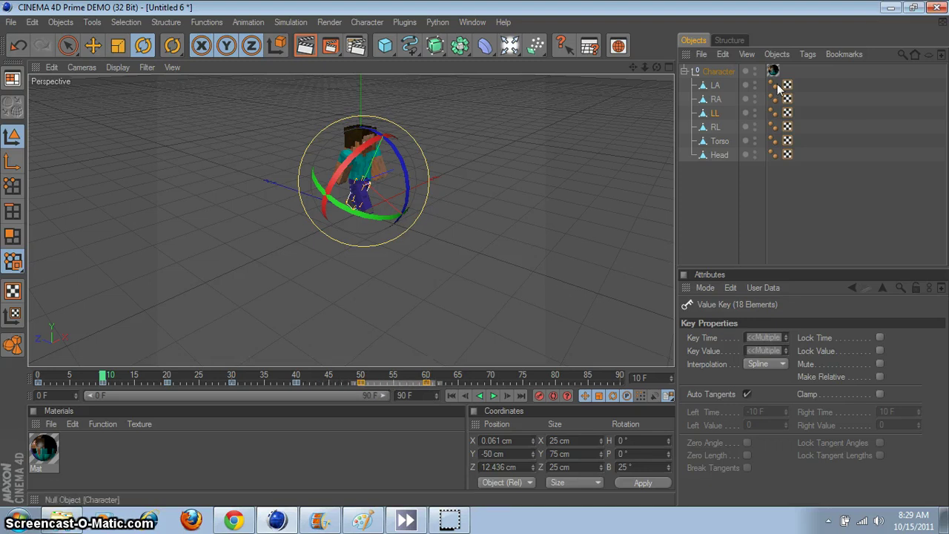
click(716, 127)
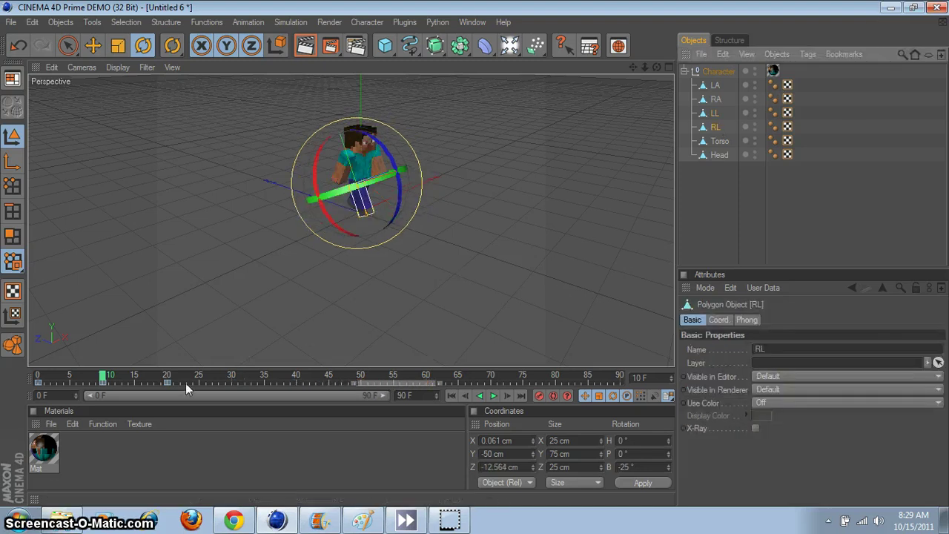
drag(177, 381, 386, 397)
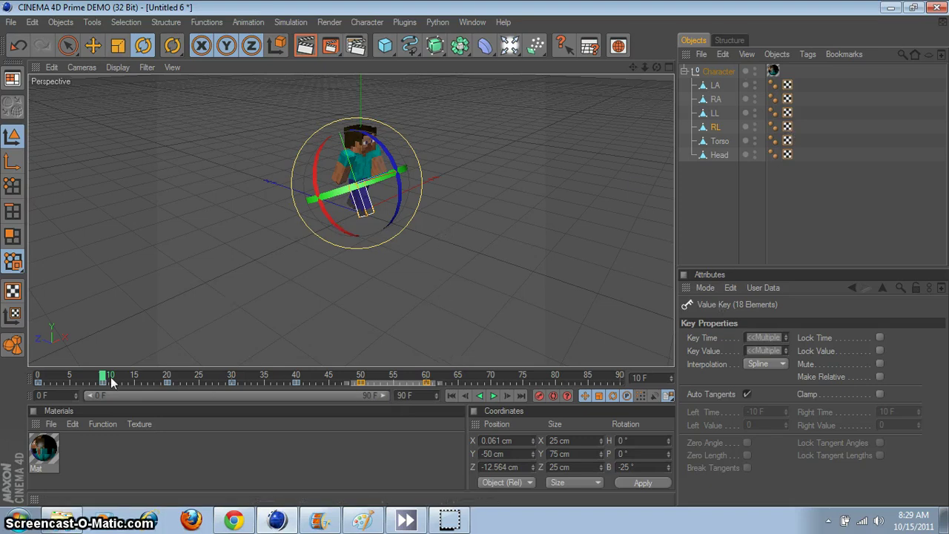
Step: Clear the selection and play the animation from frame 0 to check the repeated walk cycle
drag(101, 379, 38, 379)
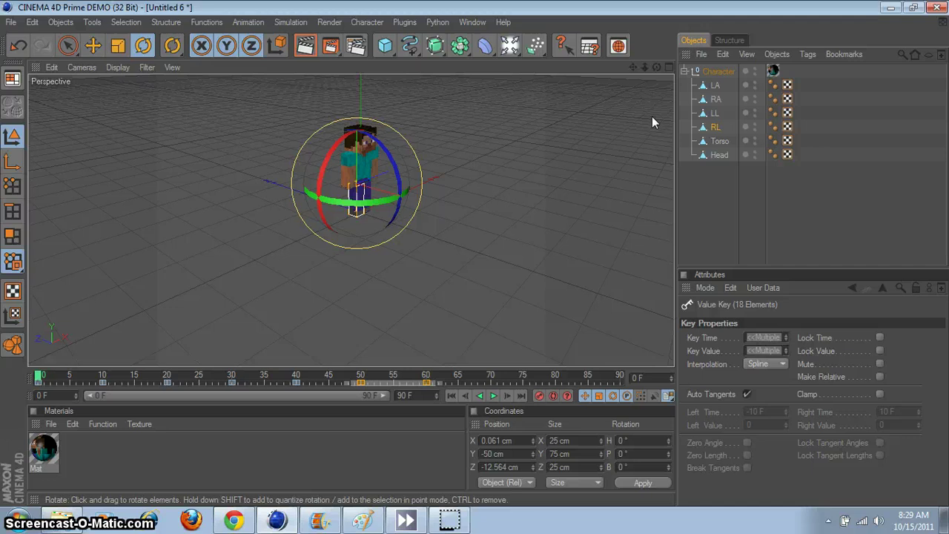
click(689, 216)
click(493, 396)
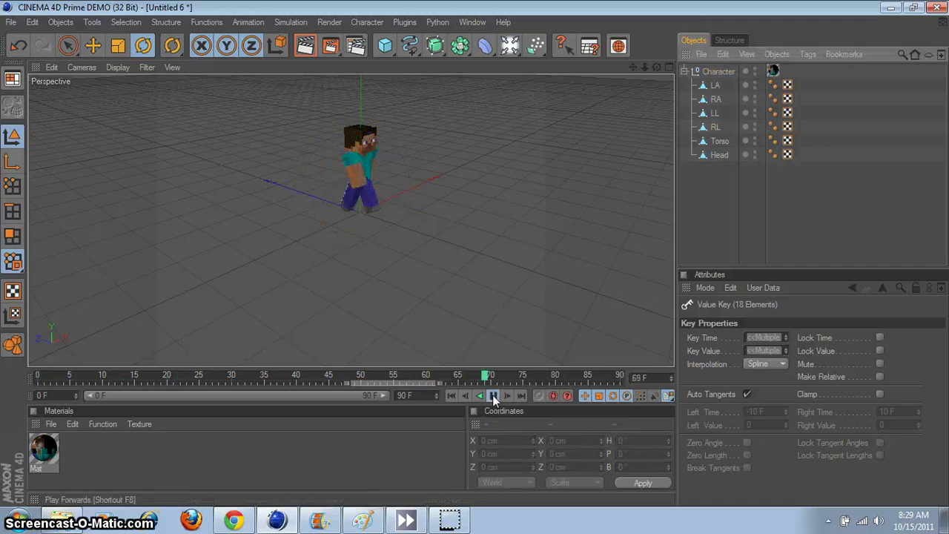
click(492, 395)
Step: Rotate arms LA and RA back to a 0° bank at frame 70
drag(509, 377, 429, 376)
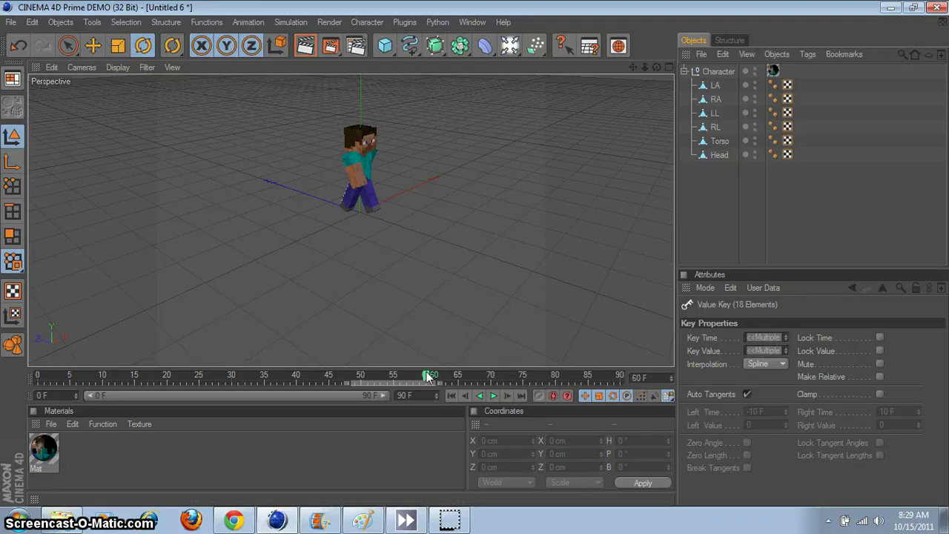
drag(427, 377, 587, 382)
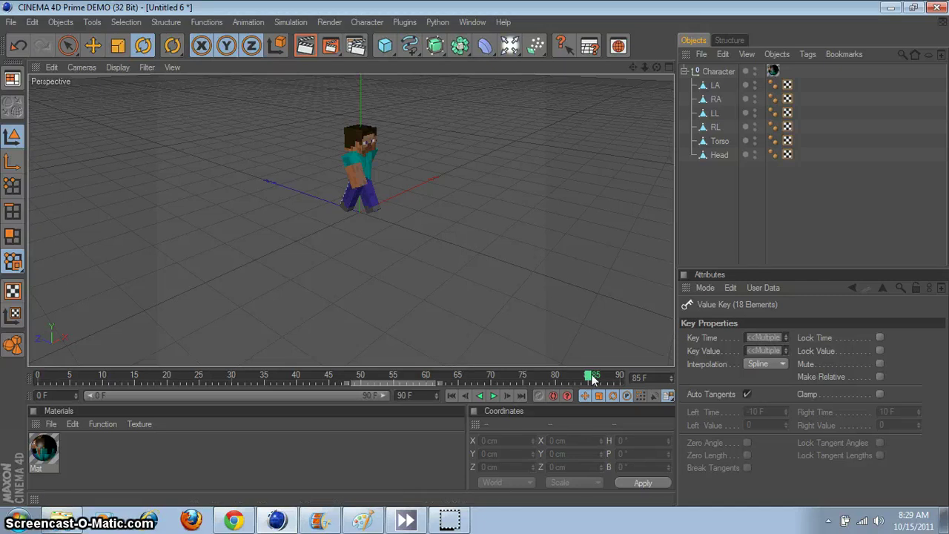
drag(591, 379, 504, 380)
click(499, 378)
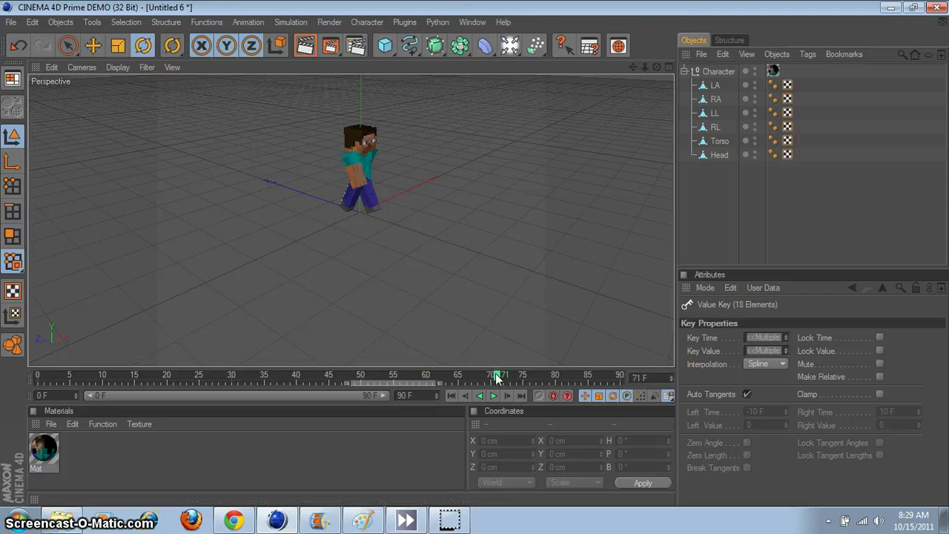
click(495, 379)
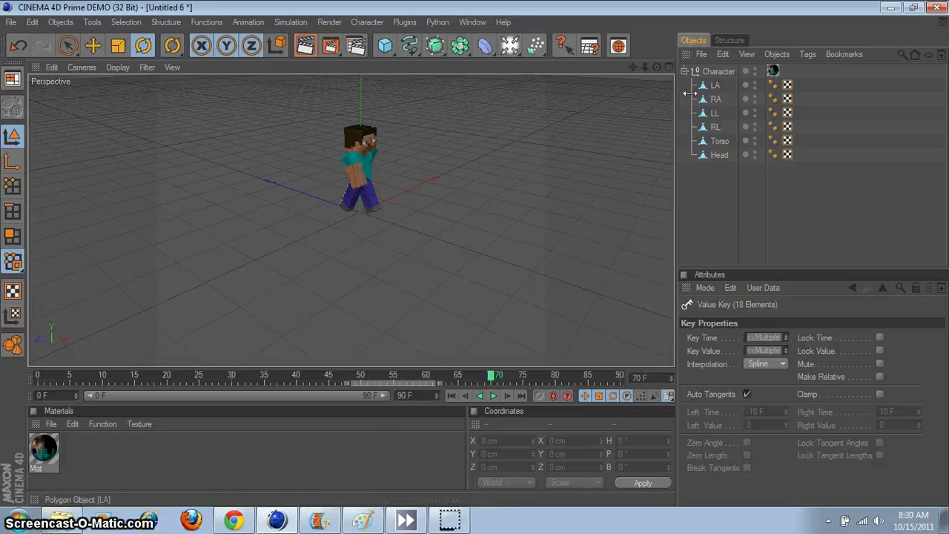
click(716, 87)
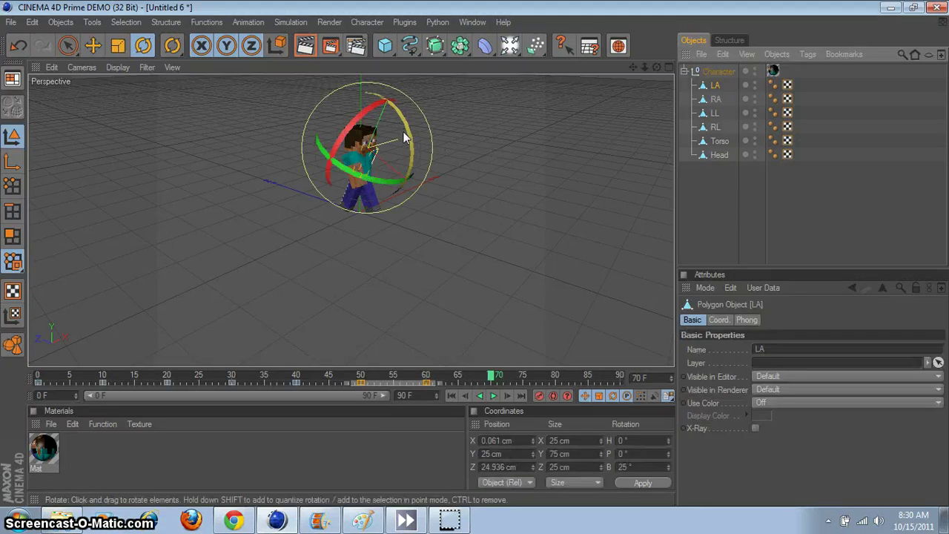
drag(407, 132, 388, 132)
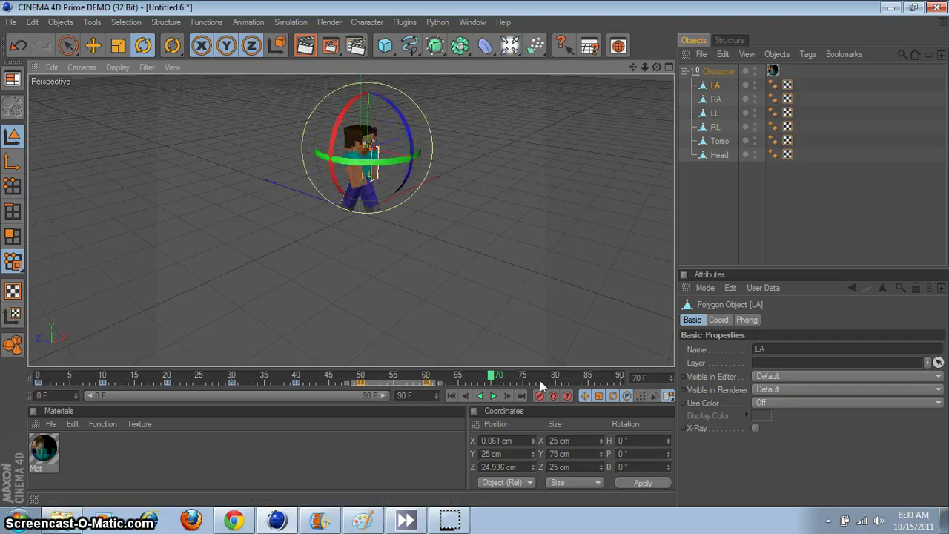
click(716, 98)
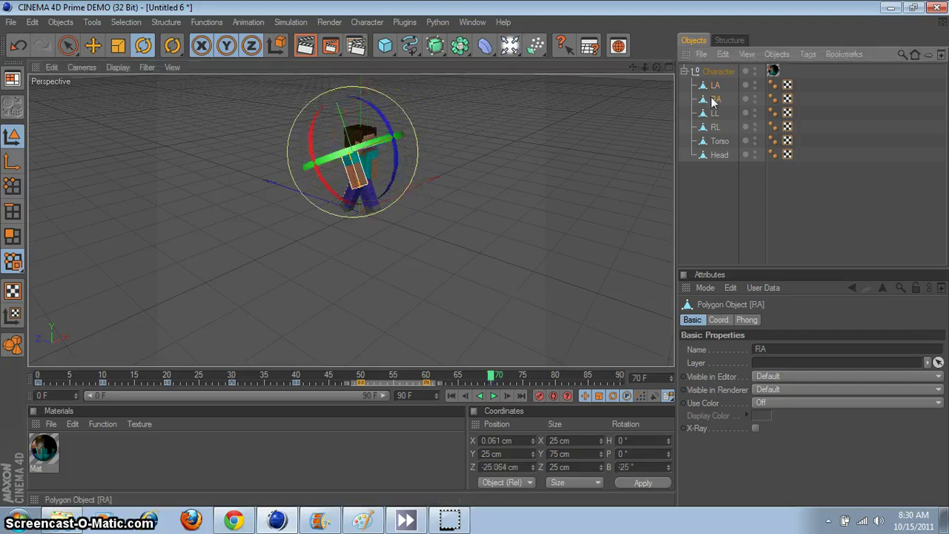
drag(370, 101, 371, 128)
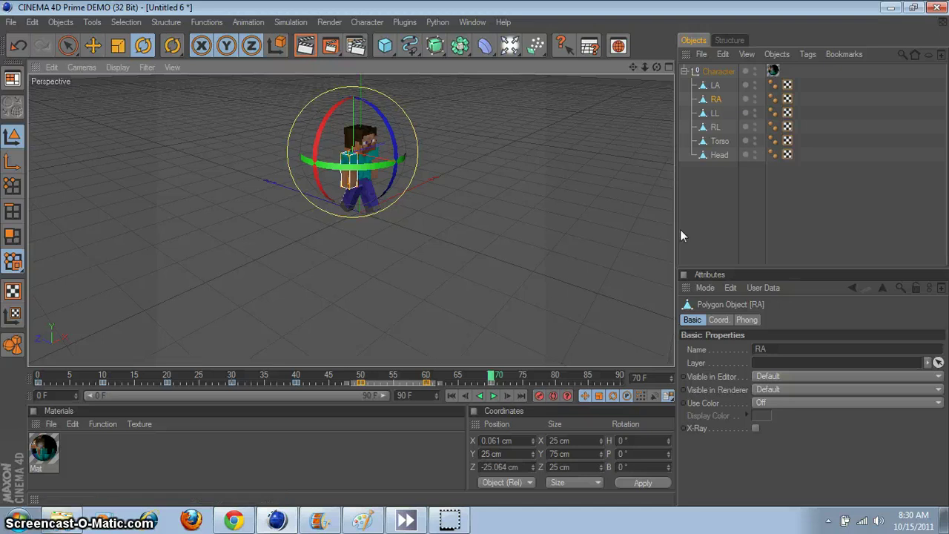
Step: Rotate legs LL and RL back to a 0° bank at frame 70 and record a keyframe
click(713, 114)
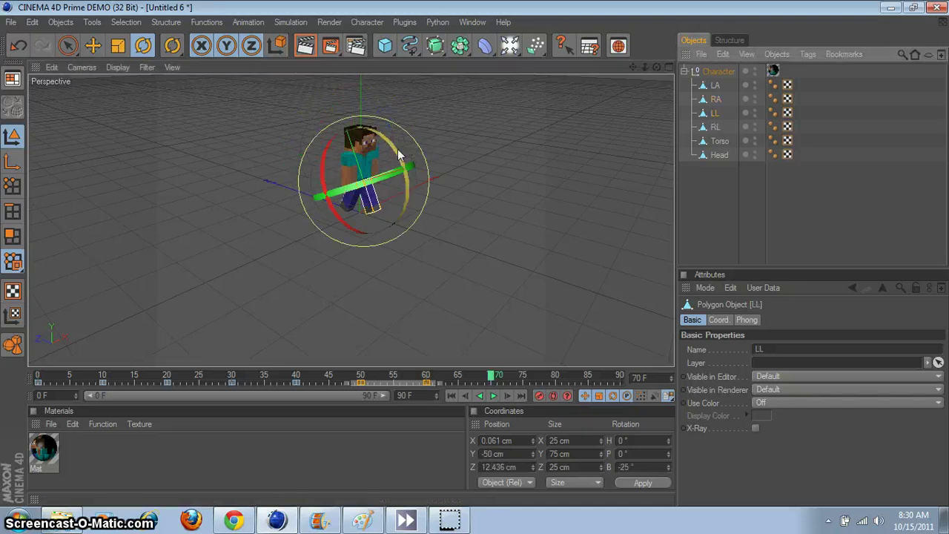
drag(397, 149, 401, 170)
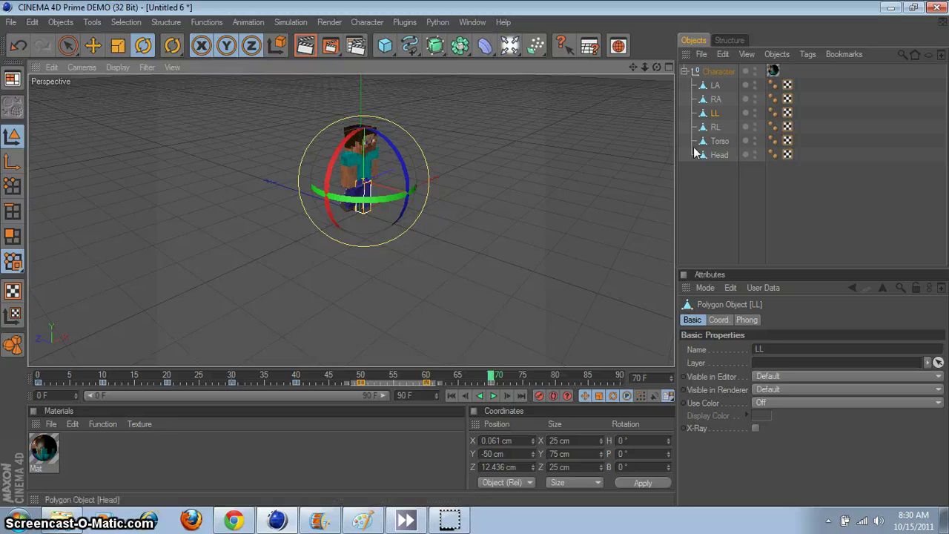
click(714, 128)
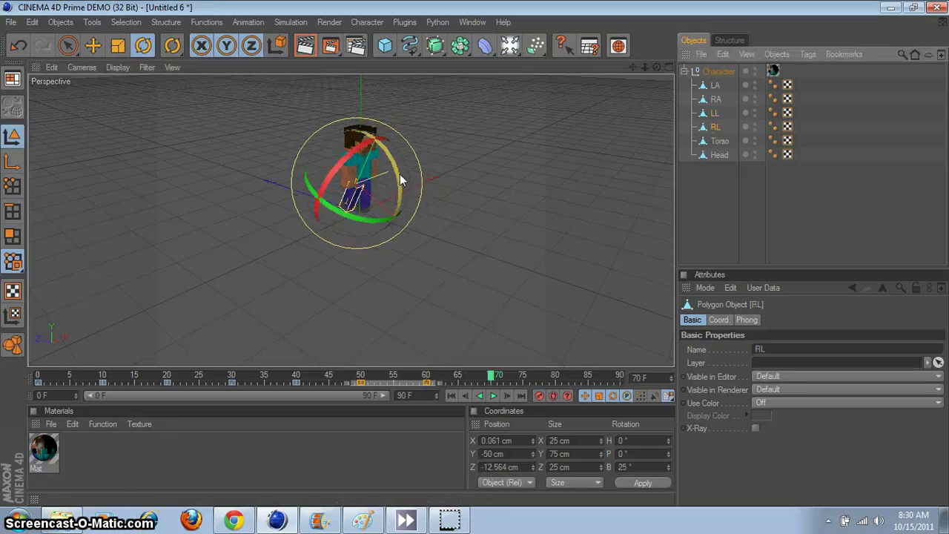
mouse_move(400, 173)
mouse_down()
mouse_move(378, 161)
mouse_move(395, 169)
mouse_up()
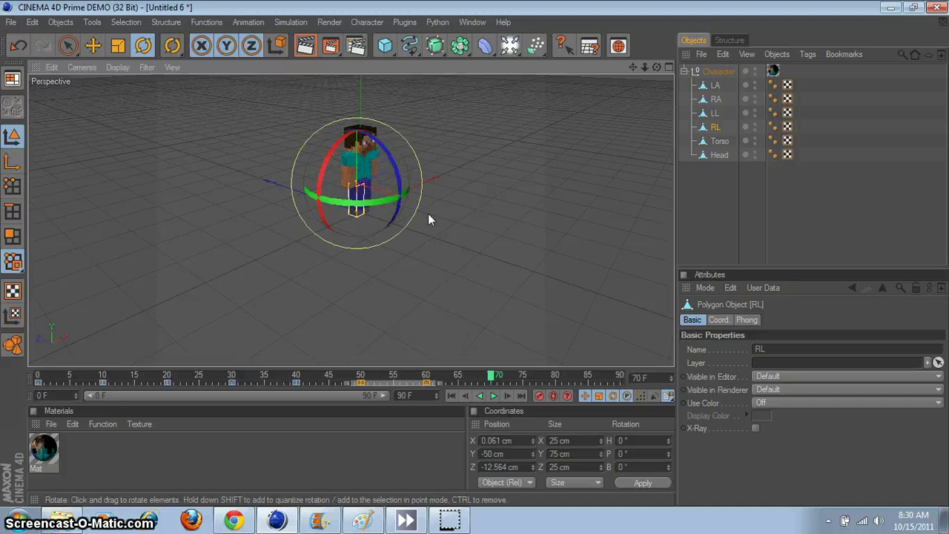
click(539, 396)
Step: Play the animation from frame 0 with nothing selected to review the return to standing, and rewind to frame 0
drag(490, 378, 39, 378)
click(731, 209)
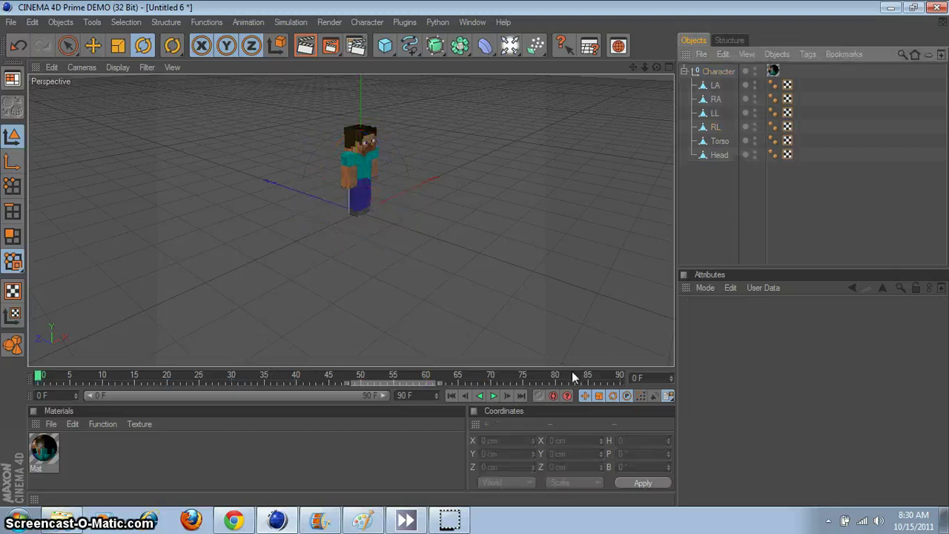
click(494, 396)
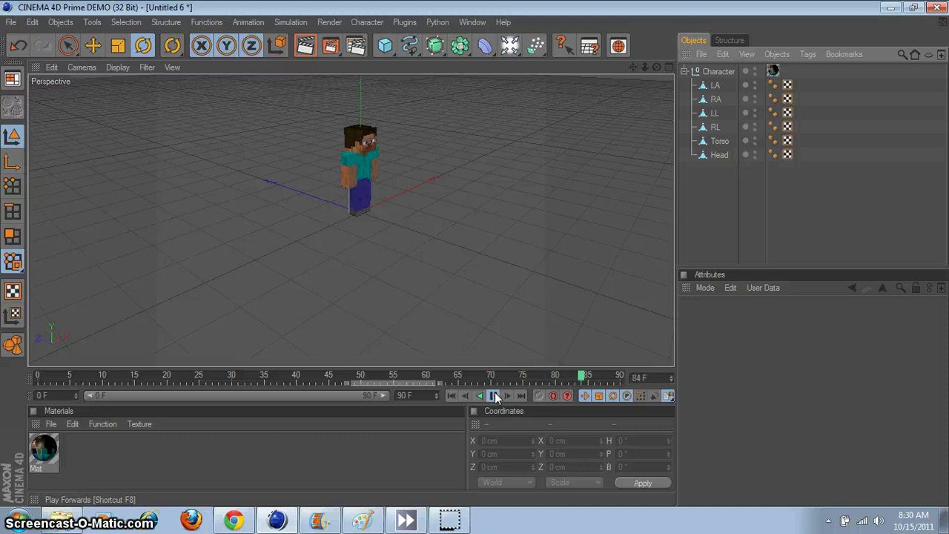
click(495, 395)
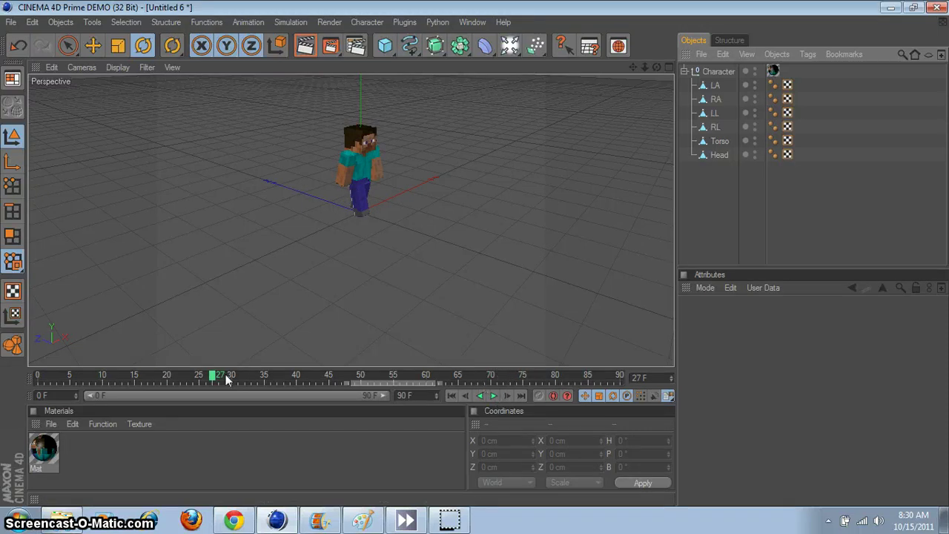
drag(212, 379, 37, 375)
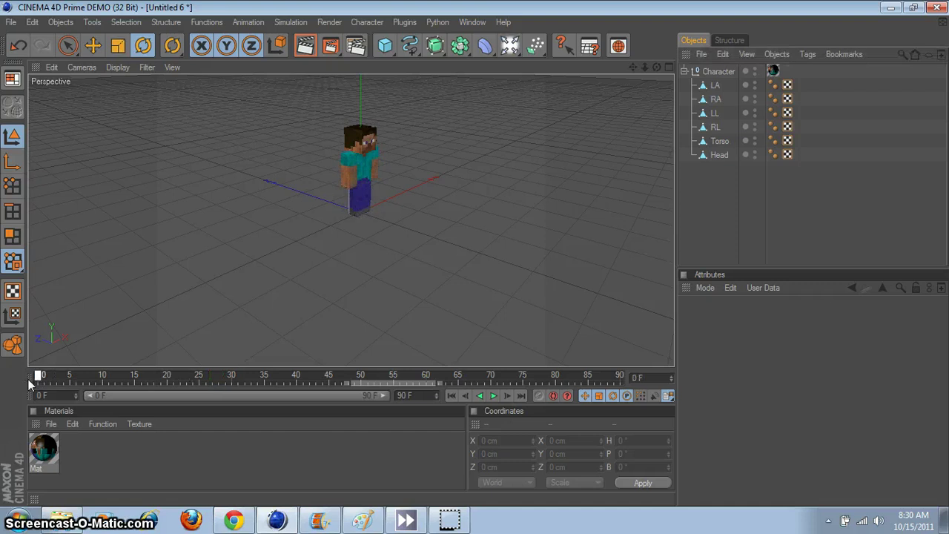
Step: Collapse the Character hierarchy, move the whole Character forward to Z -49.939 cm at frame 10, and record a keyframe
click(685, 72)
click(711, 71)
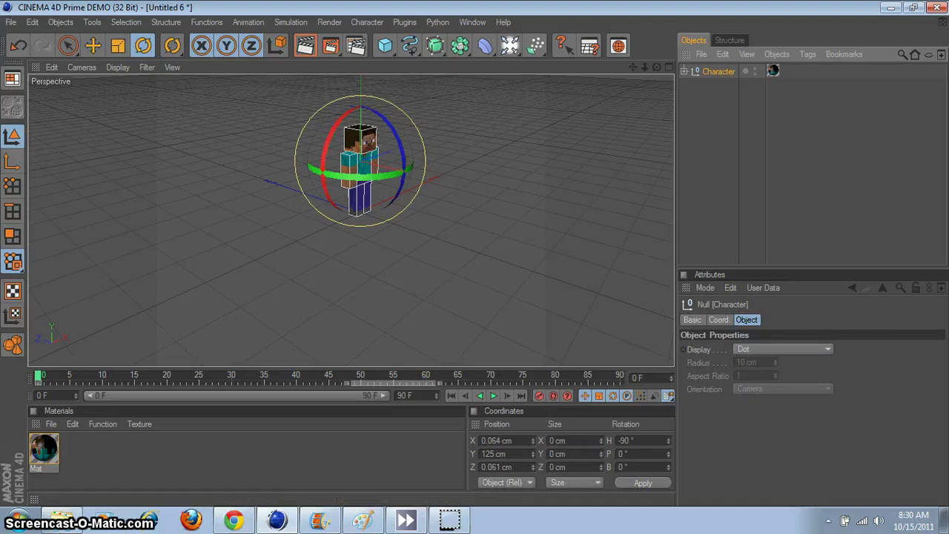
drag(38, 376, 102, 375)
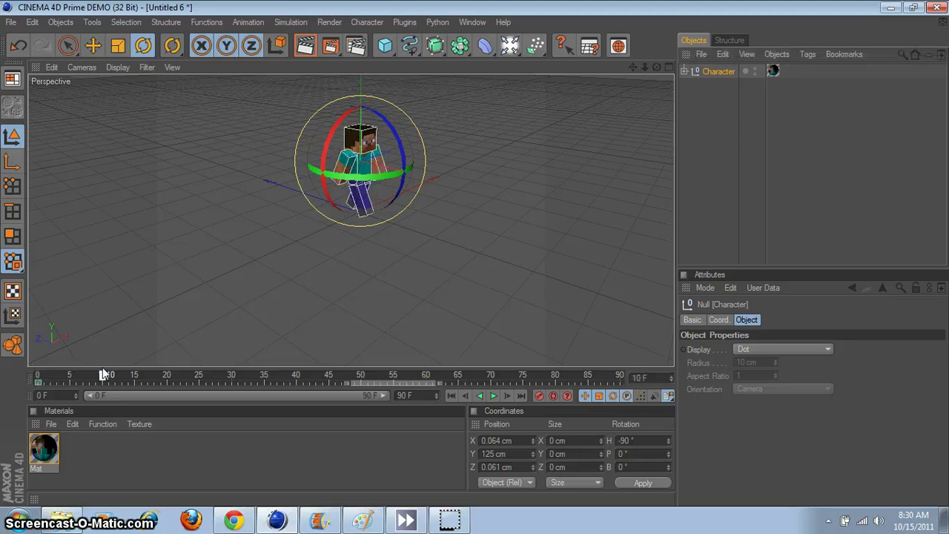
click(92, 45)
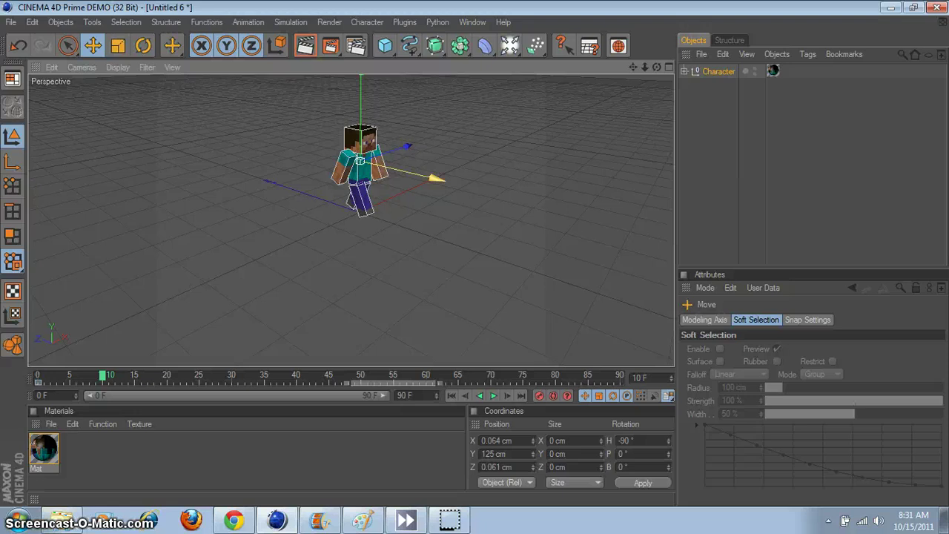
drag(359, 160, 376, 160)
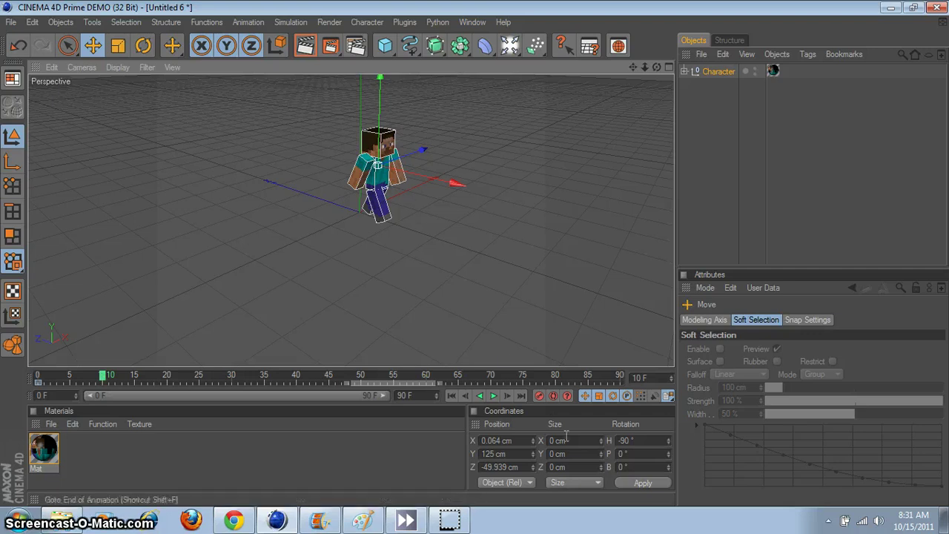
click(538, 395)
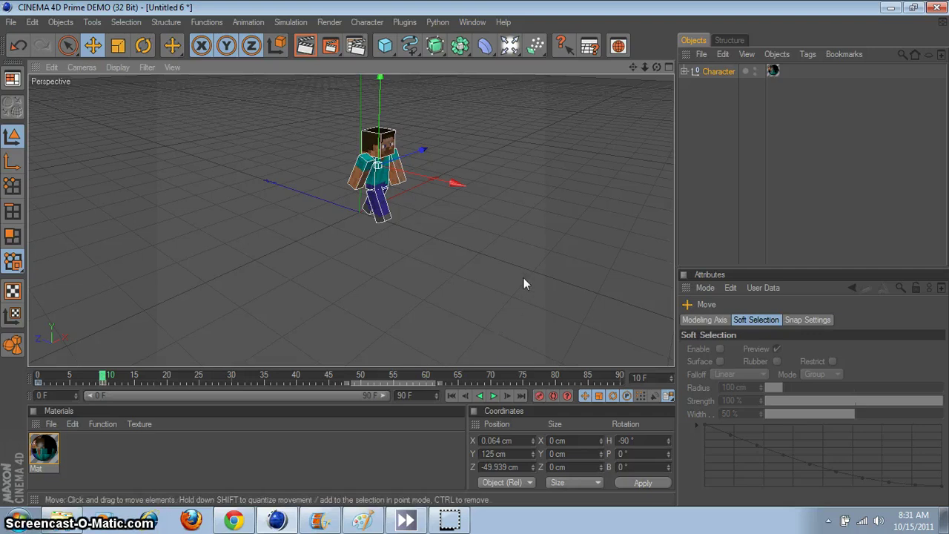
Step: Move the Character forward to Z -99.939 cm at frame 20 and record a keyframe
alt+drag(527, 252, 319, 178)
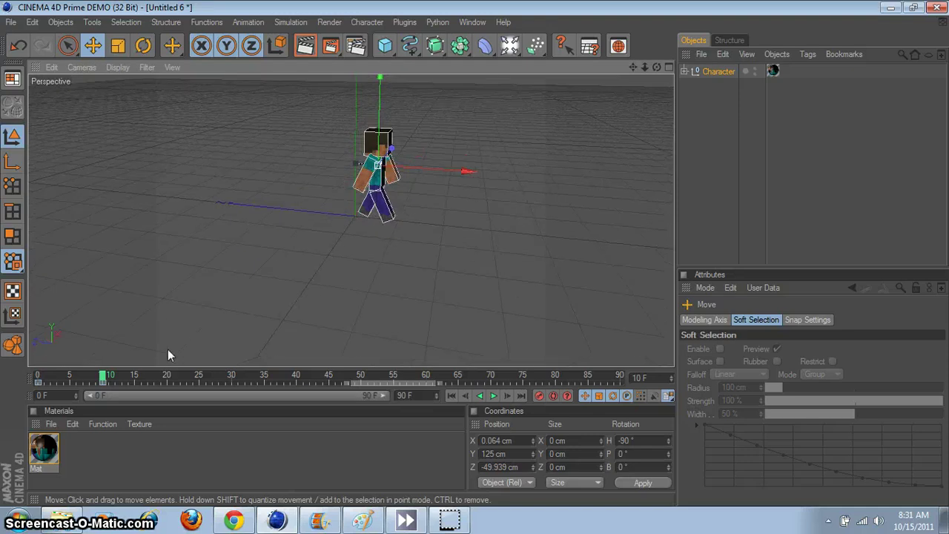
click(167, 375)
mouse_move(435, 171)
mouse_down()
mouse_move(464, 172)
mouse_move(434, 167)
mouse_up()
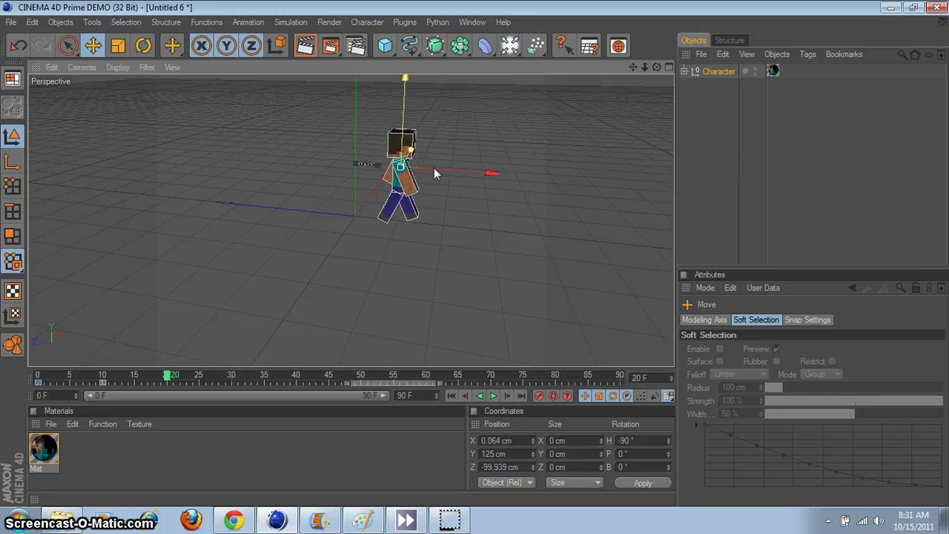
click(539, 396)
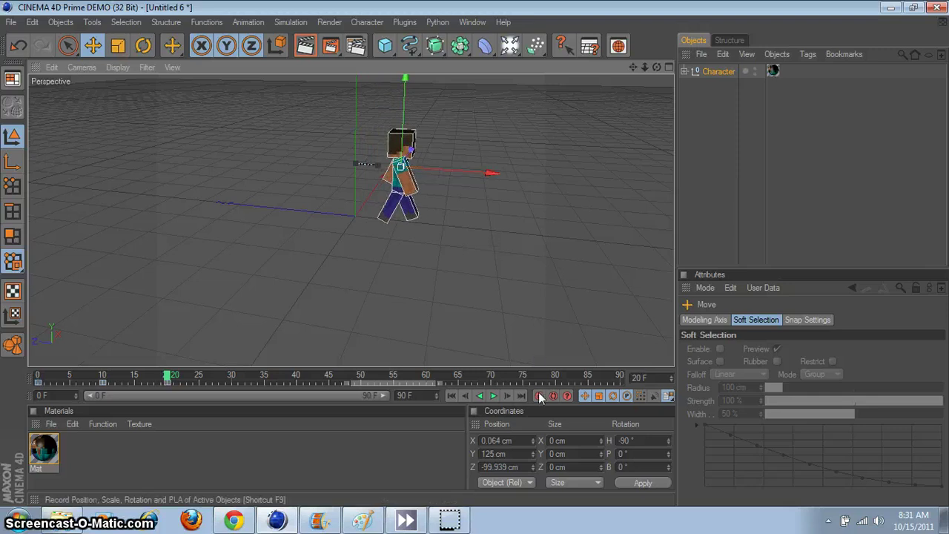
Step: Move the Character forward to Z -149.939 cm at frame 30 and Z -199.939 cm at frame 40, keyframing both positions
click(232, 374)
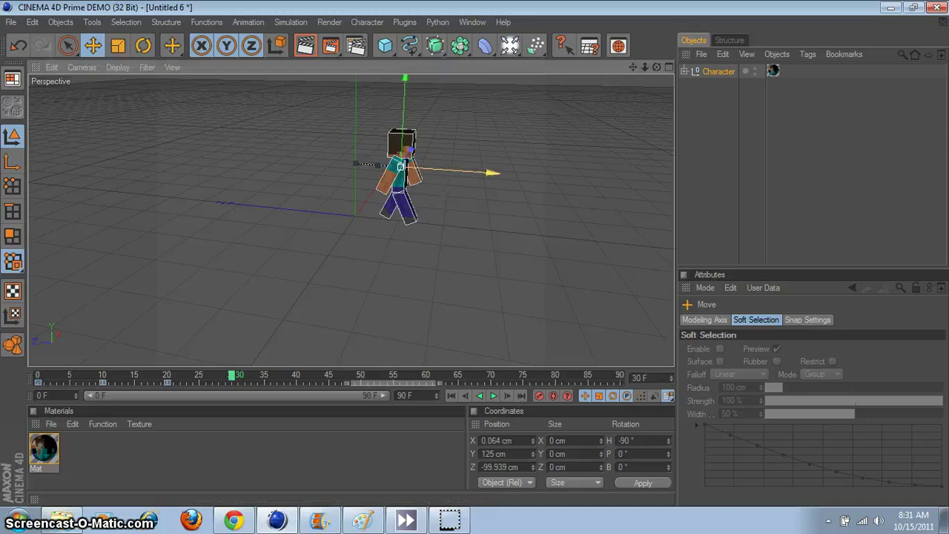
drag(452, 173, 475, 174)
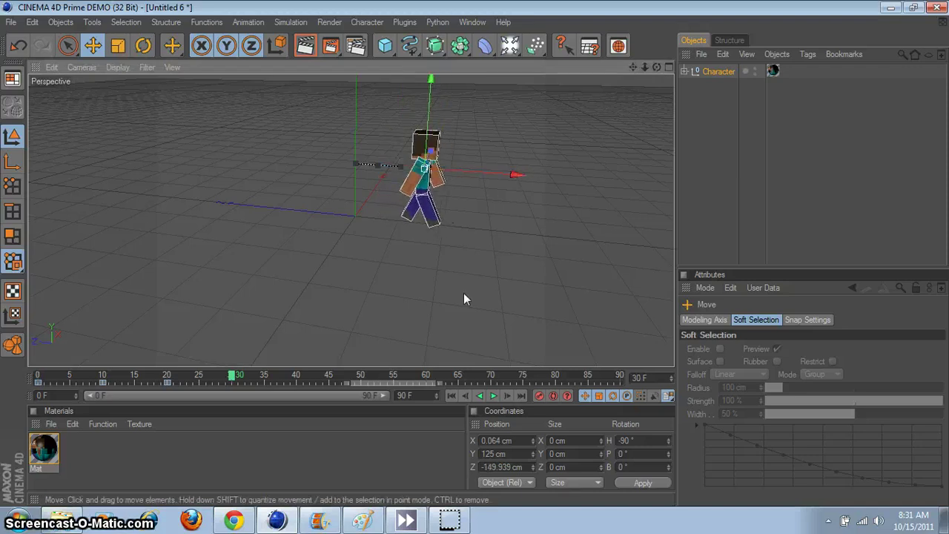
click(296, 374)
drag(482, 175, 506, 175)
click(539, 395)
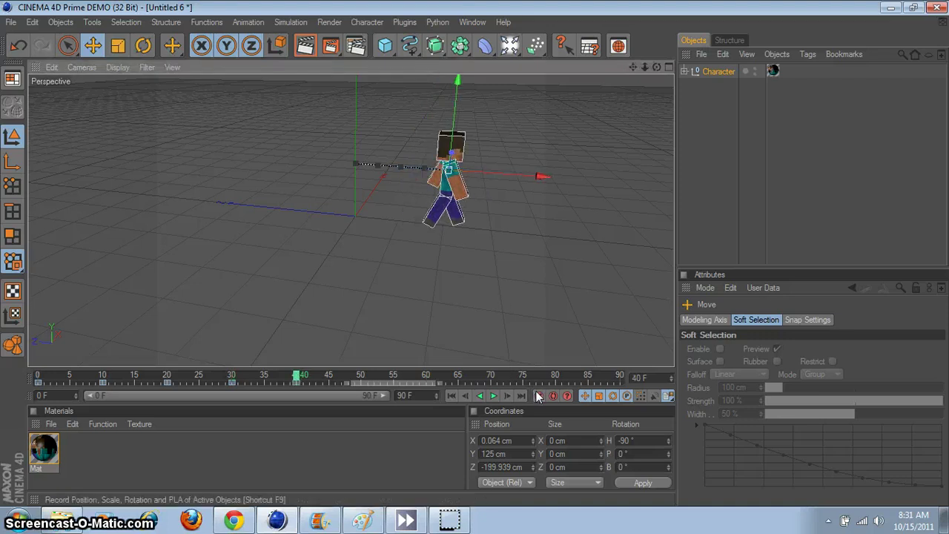
Step: Move the Character forward to Z -249.939 cm at frame 50 and record a keyframe
click(364, 376)
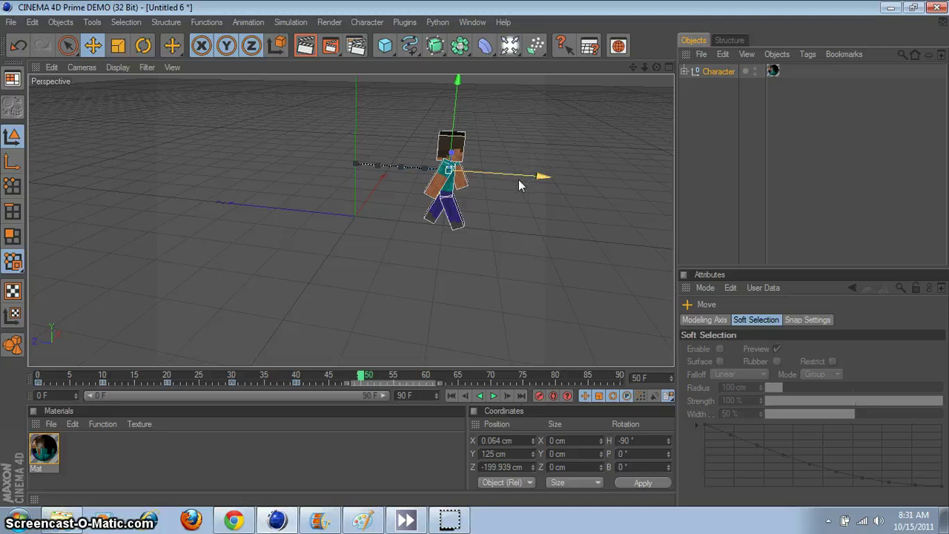
drag(517, 178, 552, 179)
click(539, 395)
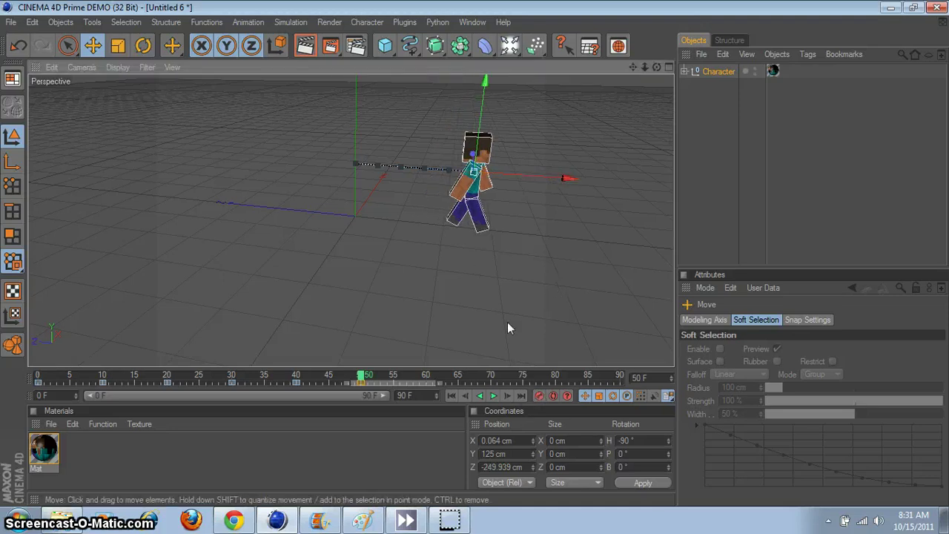
Step: Move the Character forward to Z -299.939 cm at frame 60, record a keyframe, and deselect it
click(425, 378)
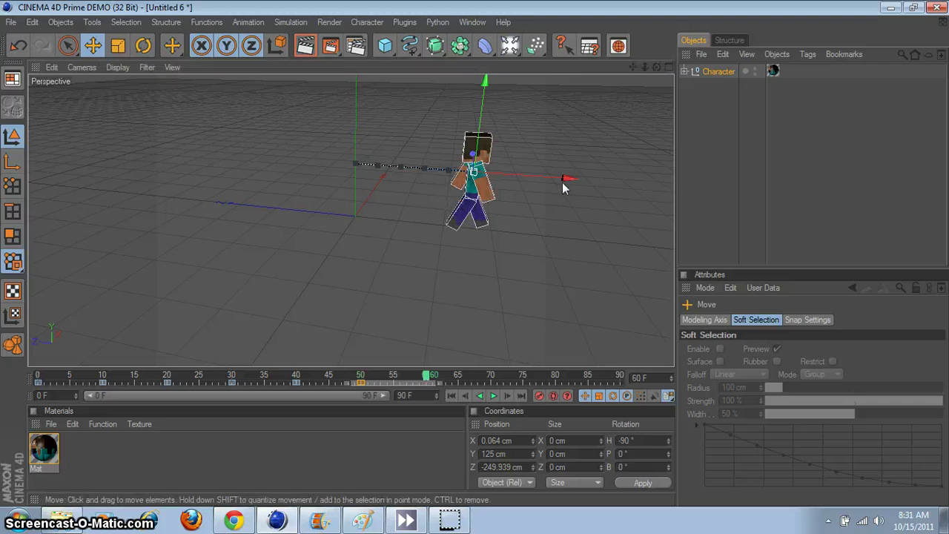
drag(554, 179, 578, 180)
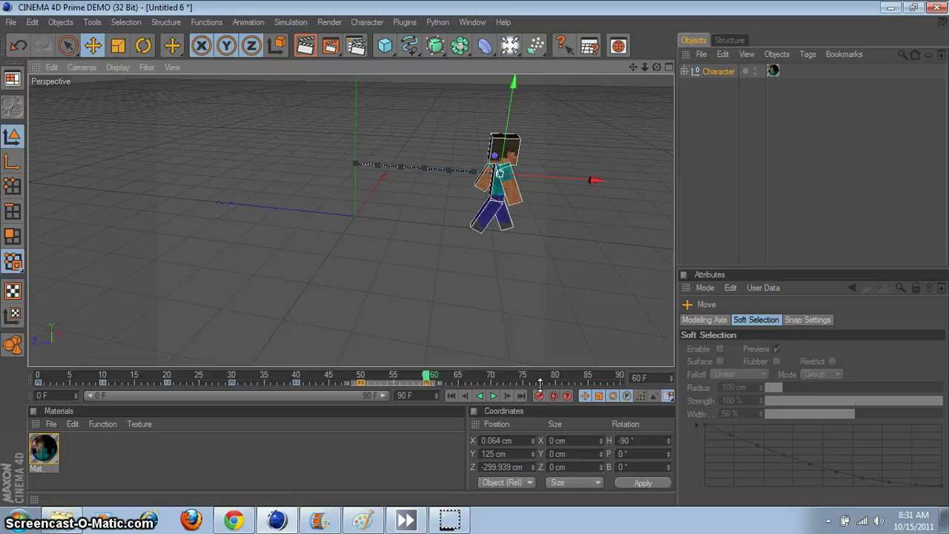
click(717, 166)
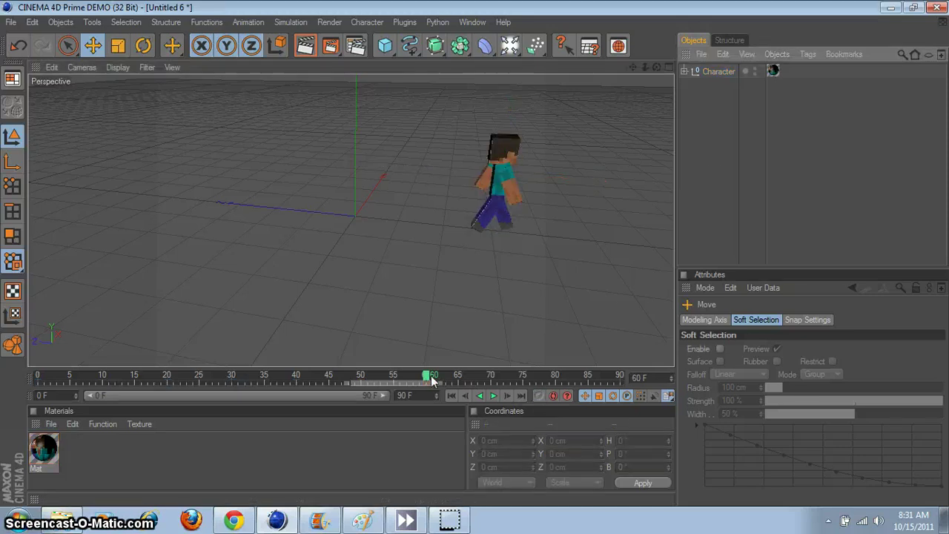
Step: Play the walk animation from frame 0 to check the Character's forward movement
drag(420, 379, 10, 369)
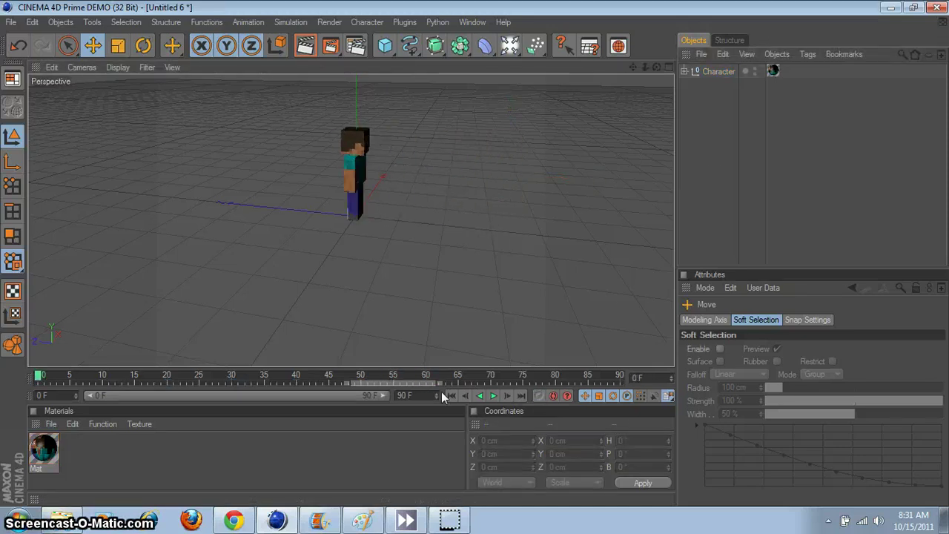
click(494, 396)
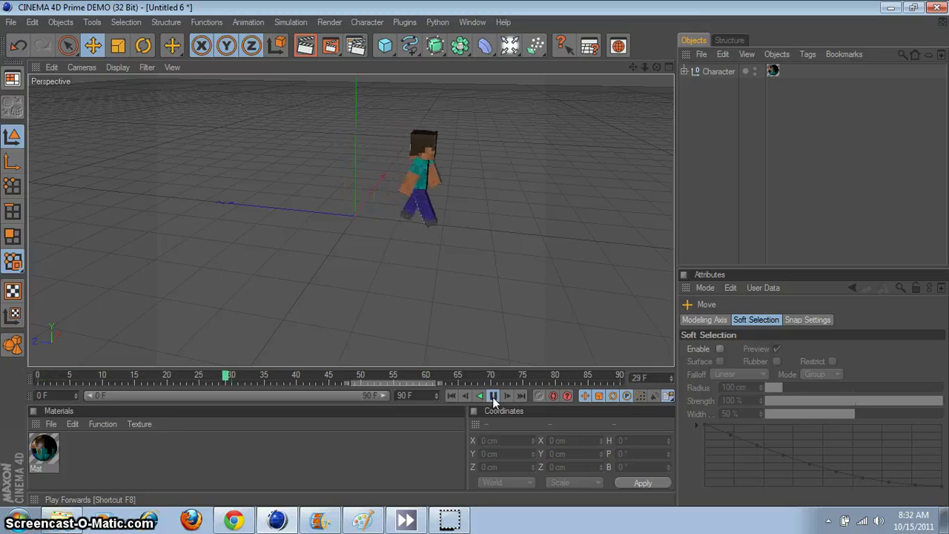
click(493, 396)
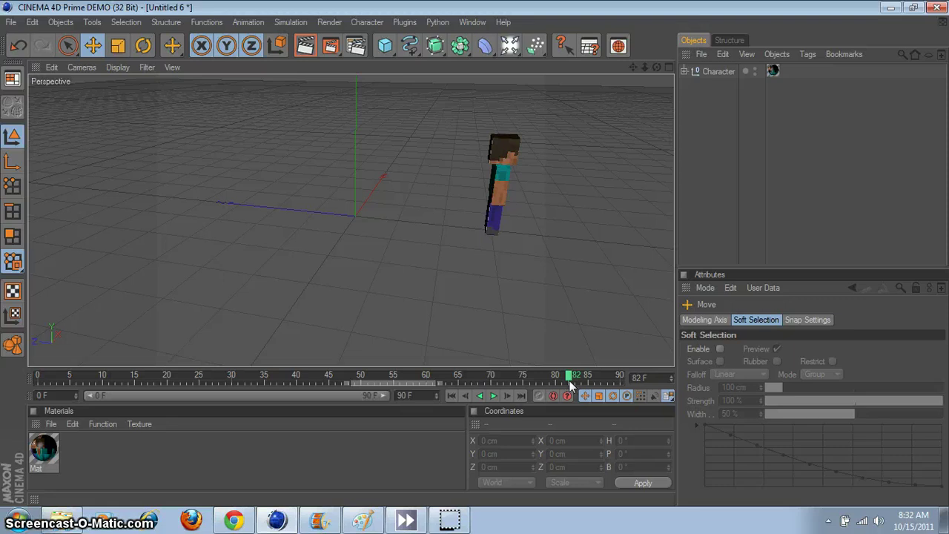
Step: Move the Character forward to Z -349.939 cm at frame 70 and record a keyframe
drag(539, 376, 483, 379)
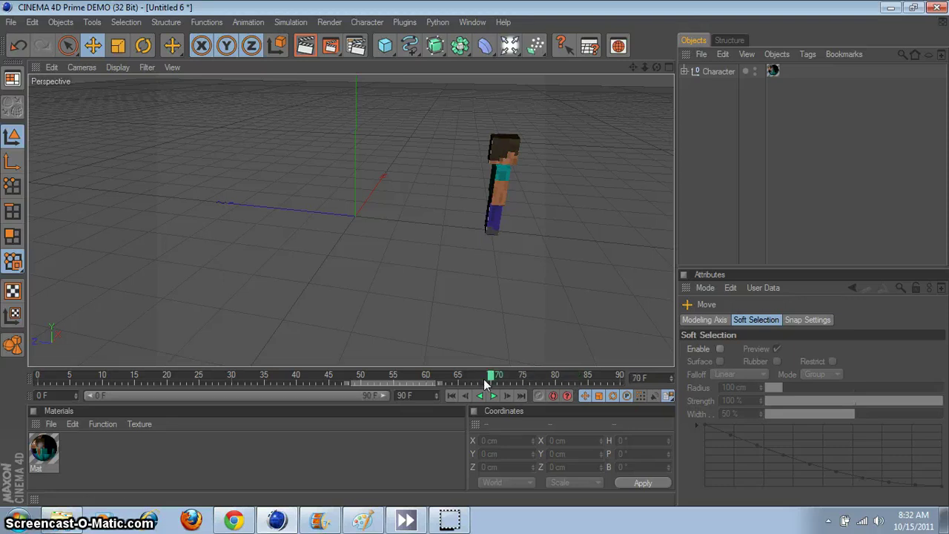
click(713, 73)
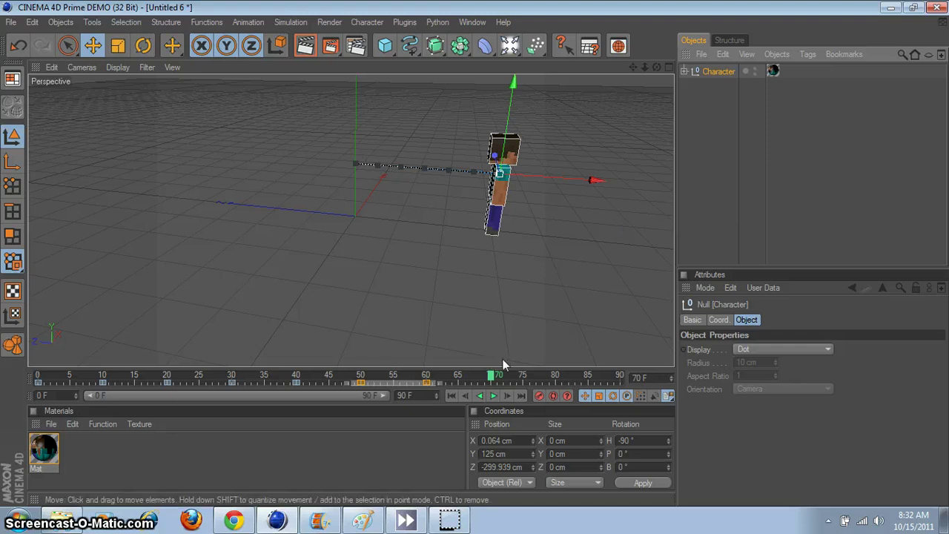
drag(533, 173, 530, 222)
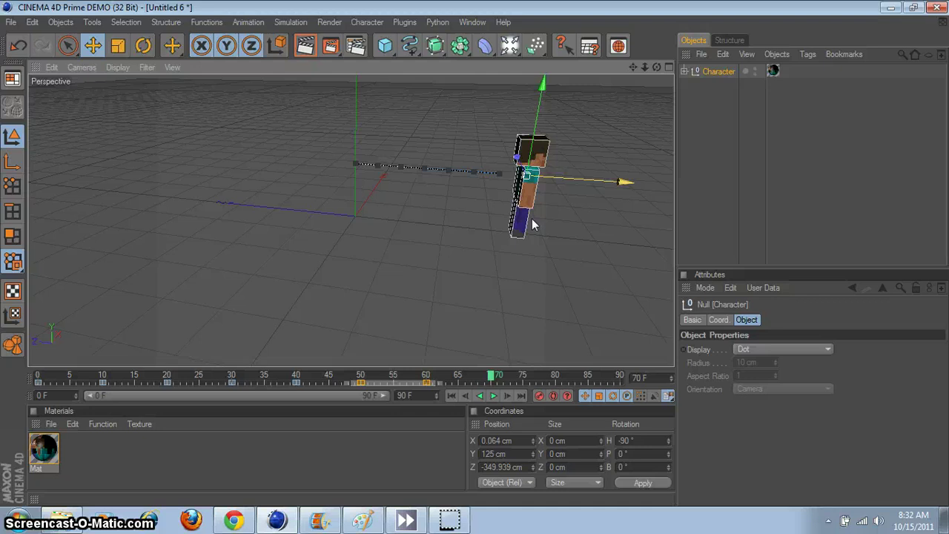
click(540, 397)
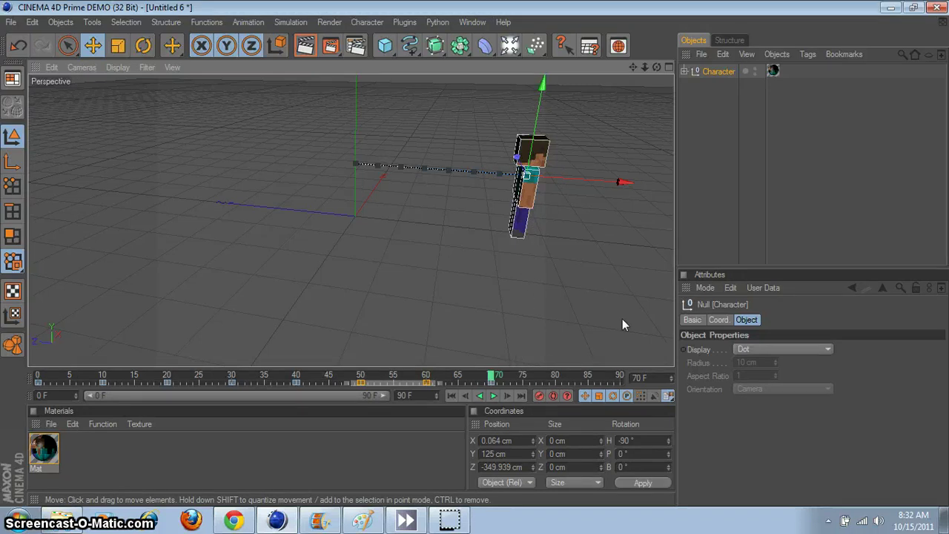
Step: Deselect the Character, review the full walk from frame 0 at a more frontal angle, and return to frame 0
alt+drag(549, 154, 541, 145)
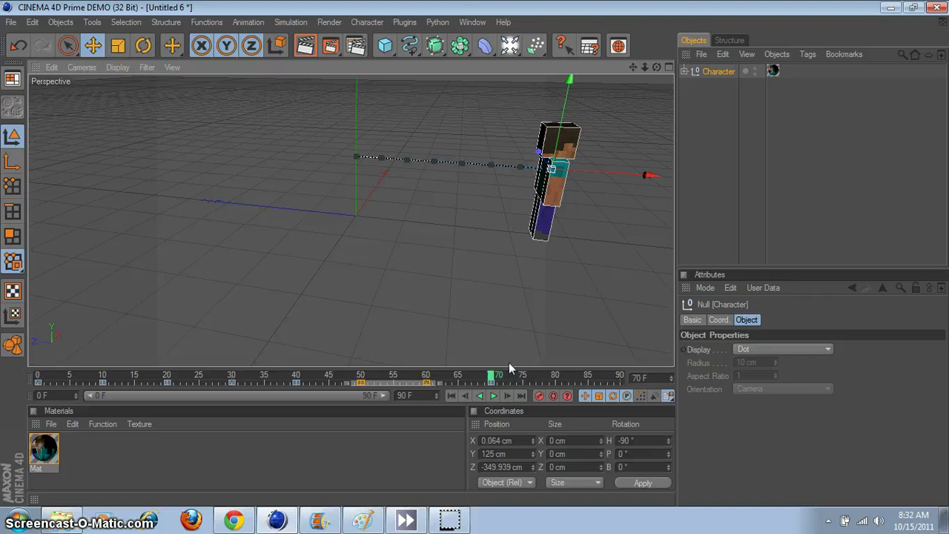
drag(491, 379, 37, 319)
click(693, 154)
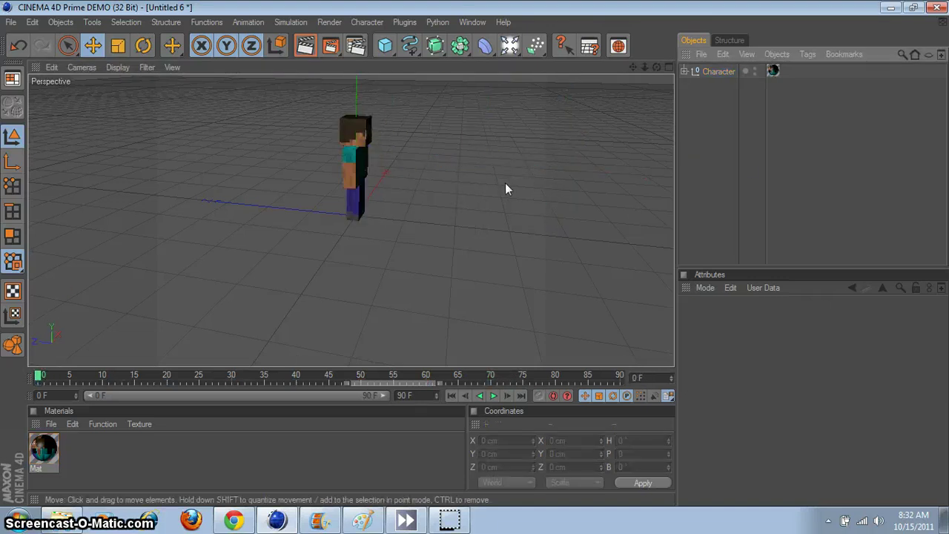
alt+drag(505, 182, 415, 186)
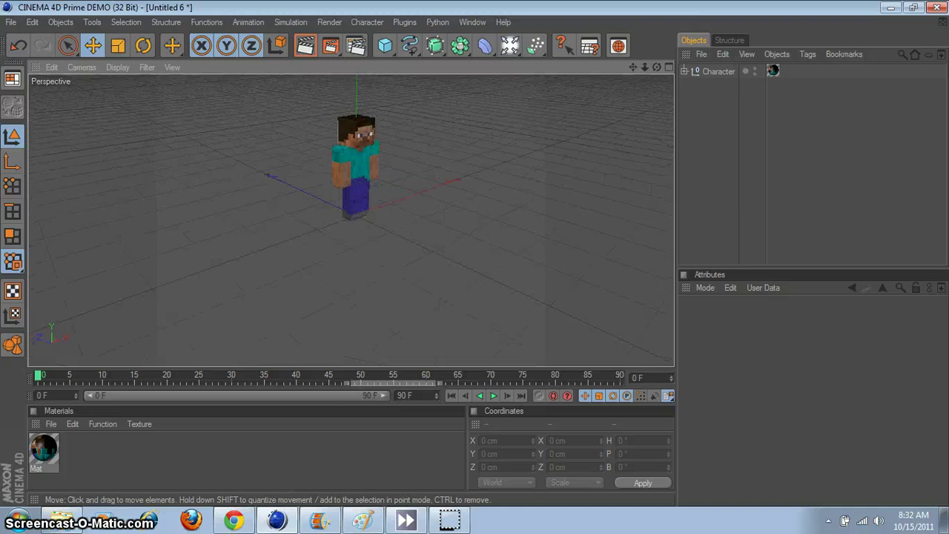
click(493, 395)
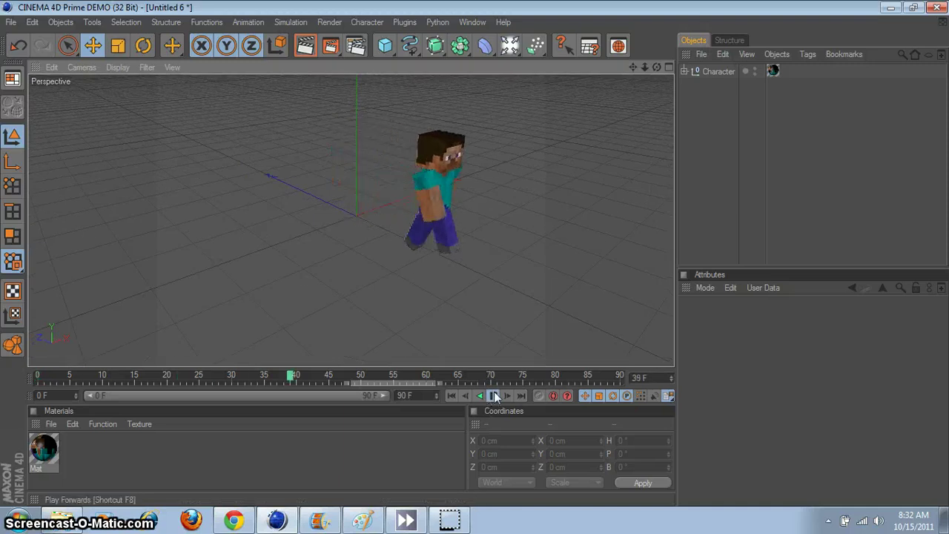
click(493, 395)
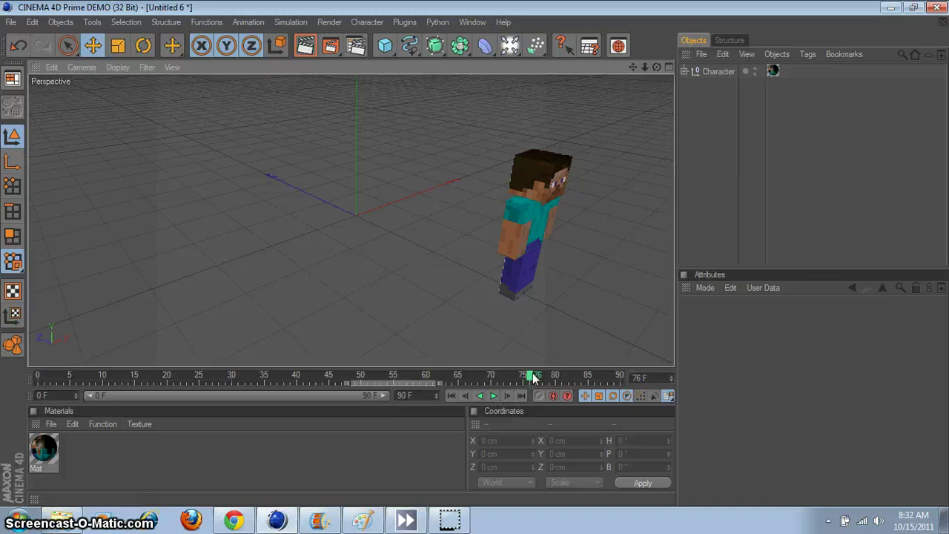
drag(523, 377, 39, 377)
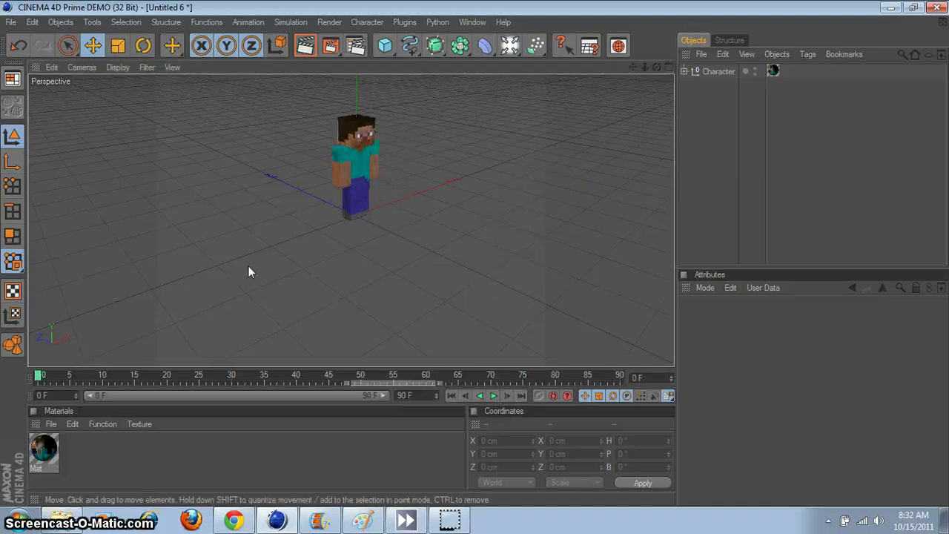
Step: Add the Diamond Pickaxe from the Items folder of SnowTau's Minecraft Kit in the Content Browser to the scene
alt+drag(248, 271, 250, 231)
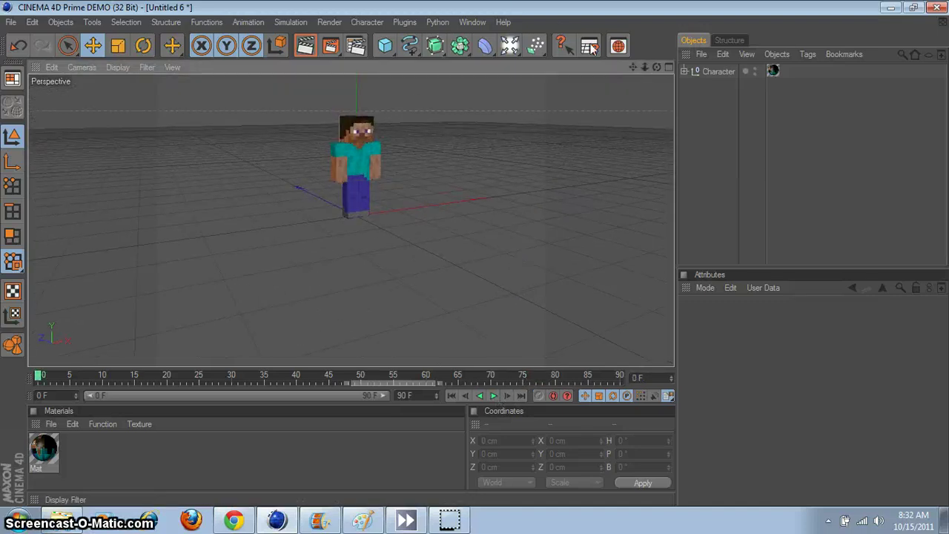
click(618, 46)
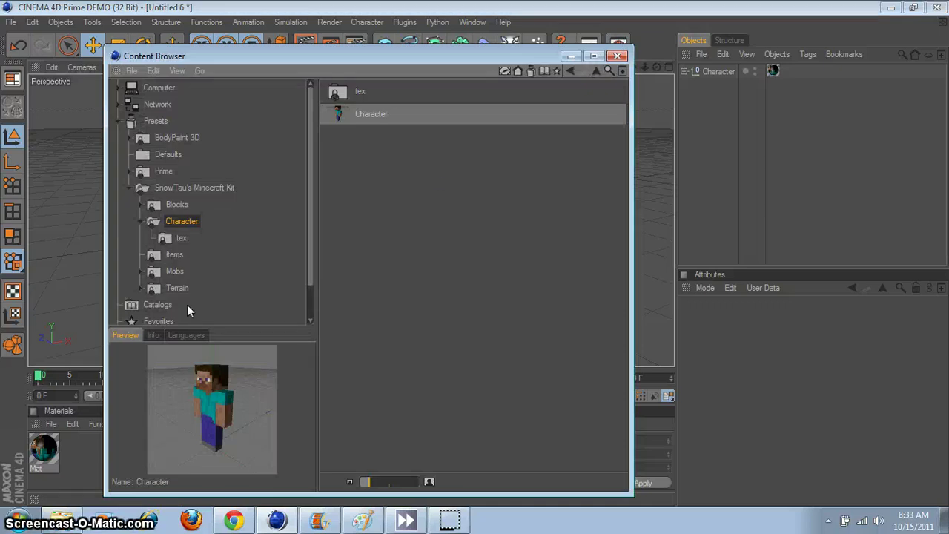
click(175, 255)
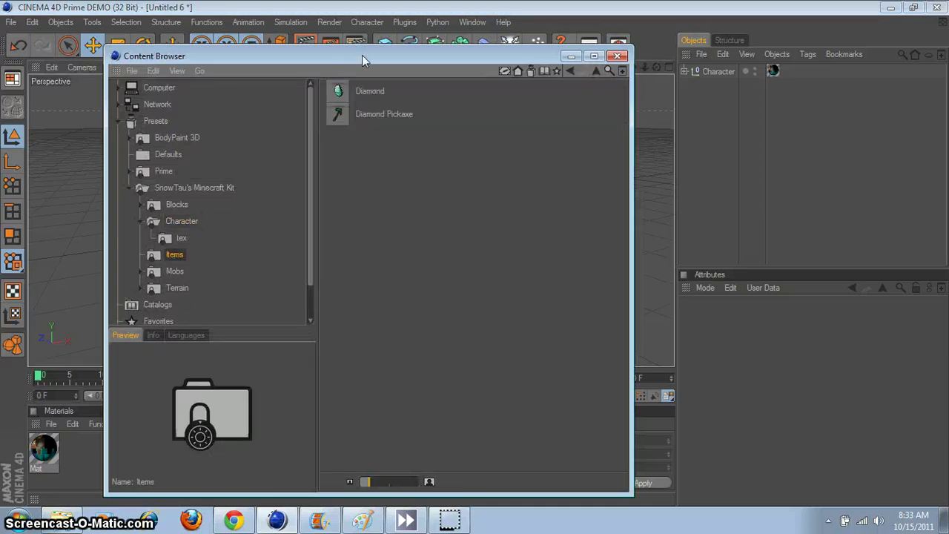
double_click(389, 114)
click(617, 57)
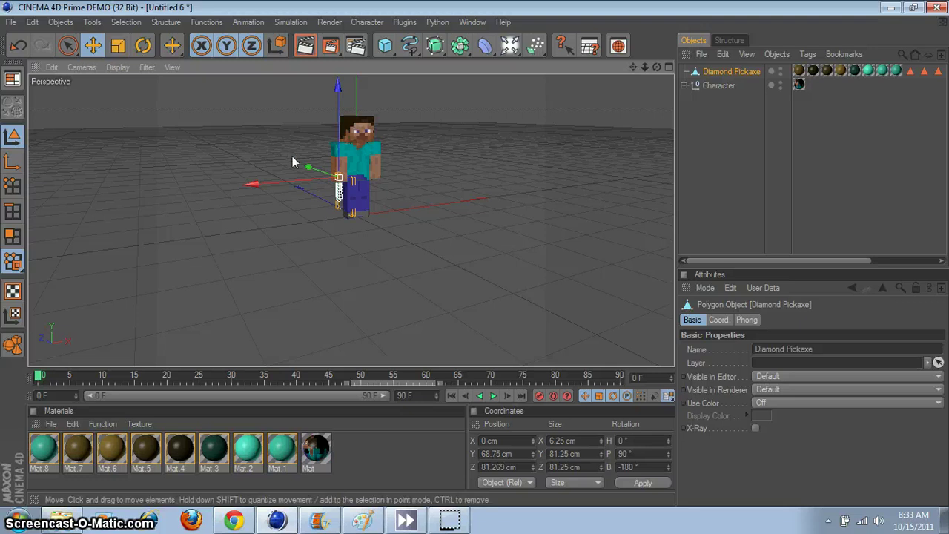
Step: Switch to the four-view layout and move the Diamond Pickaxe to about X 105.6, Y 149.1, Z 84.3 cm
drag(310, 161, 377, 221)
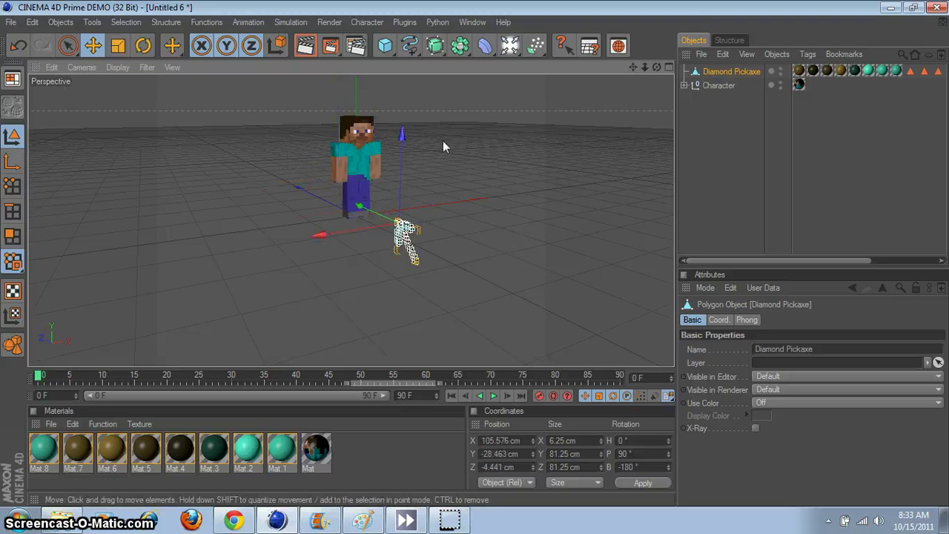
click(669, 67)
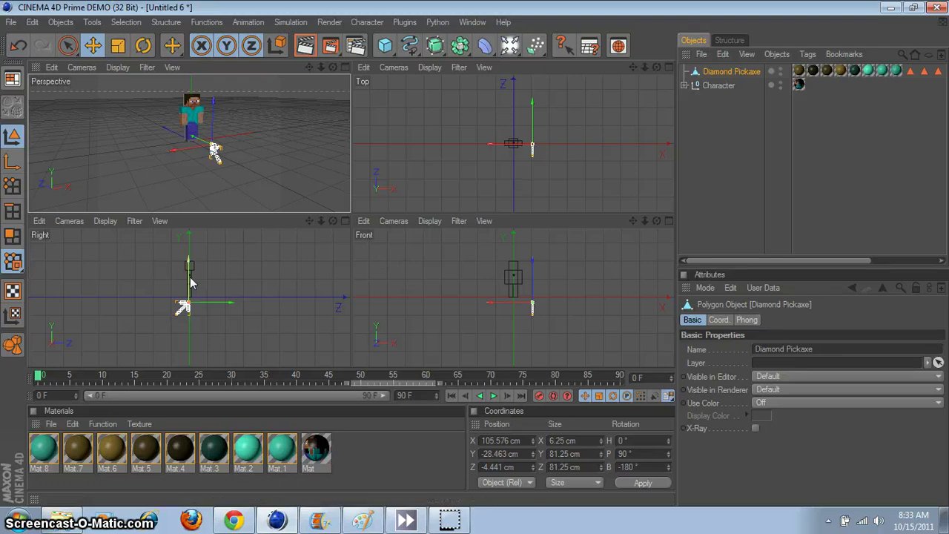
drag(182, 305, 211, 272)
Step: Rotate the Diamond Pickaxe to a bank angle of -360° in the Right view
key(r)
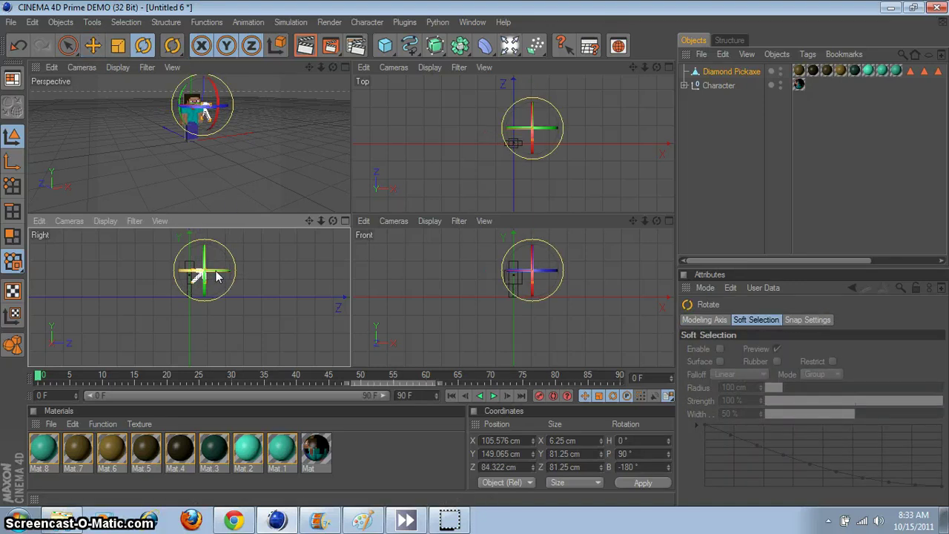
drag(216, 276, 161, 264)
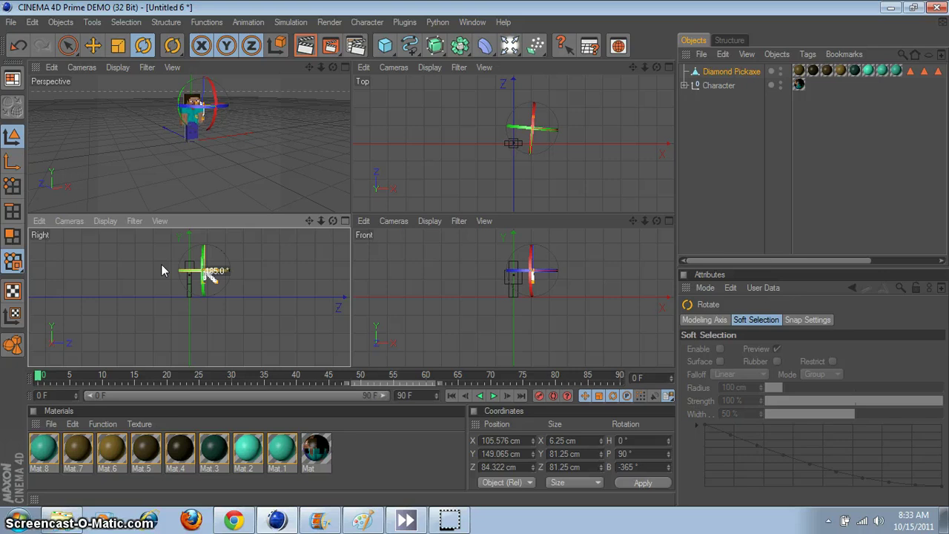
drag(160, 264, 162, 264)
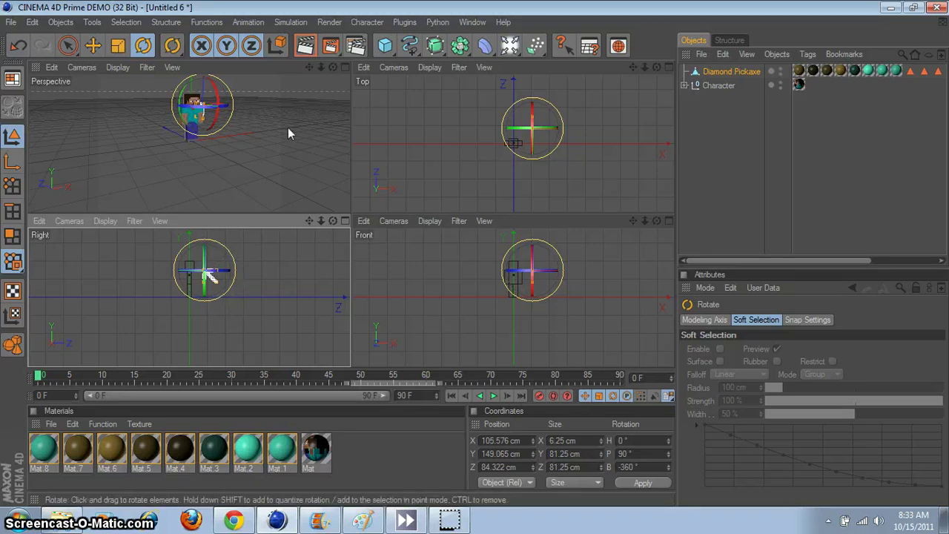
Step: Move the Diamond Pickaxe beside the Character in the Right view, to about Y 156.8, Z -35.3 cm
mouse_move(281, 145)
alt+mouse_down()
mouse_move(245, 148)
mouse_move(266, 143)
alt+mouse_up()
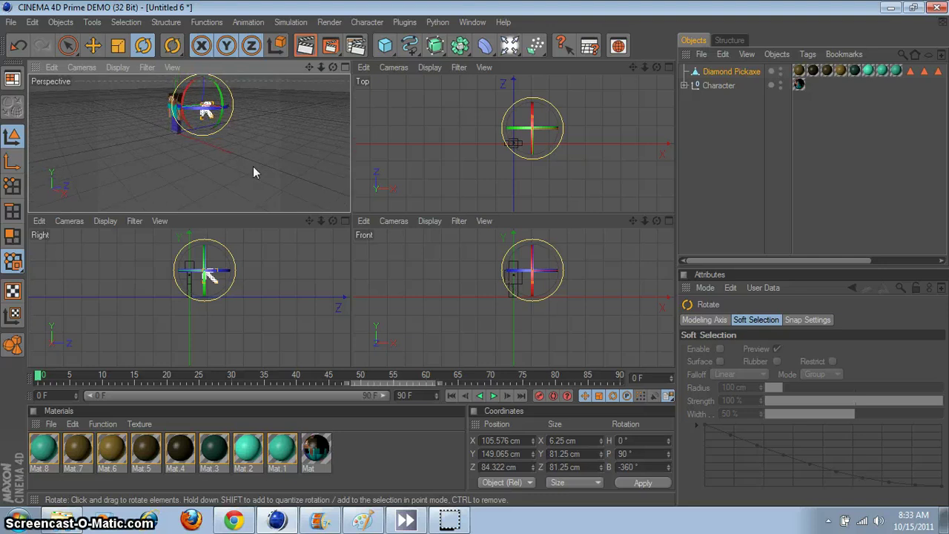
click(93, 46)
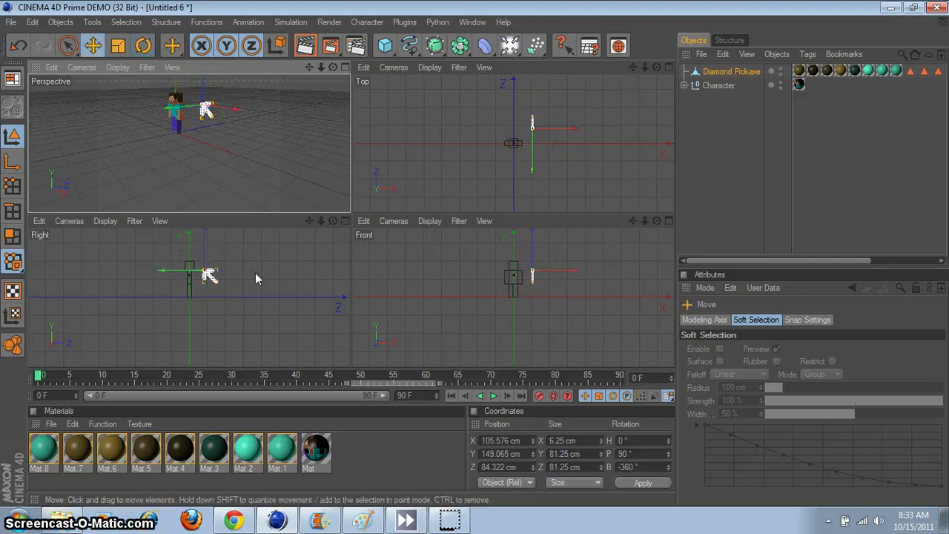
drag(258, 275, 240, 274)
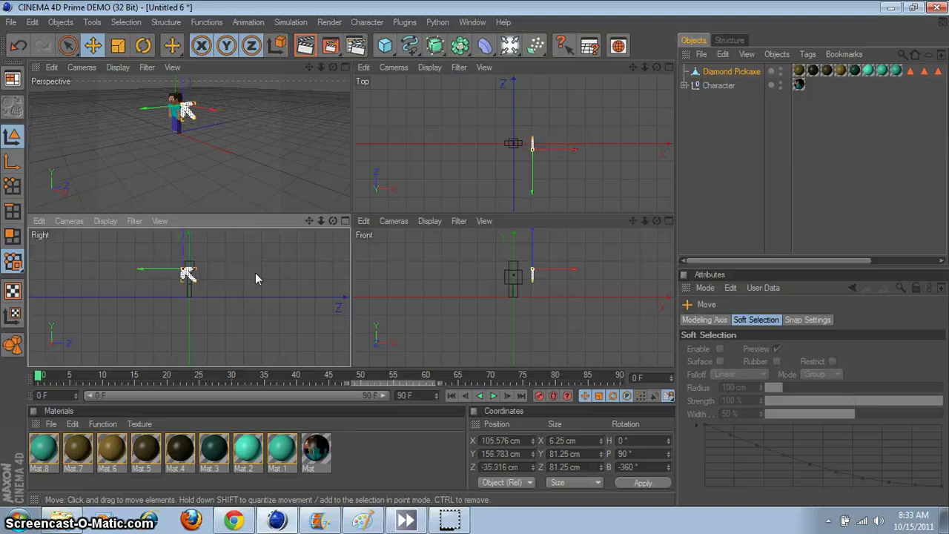
Step: Rotate the Diamond Pickaxe to a pitch of 130° so its handle lies horizontal
click(143, 46)
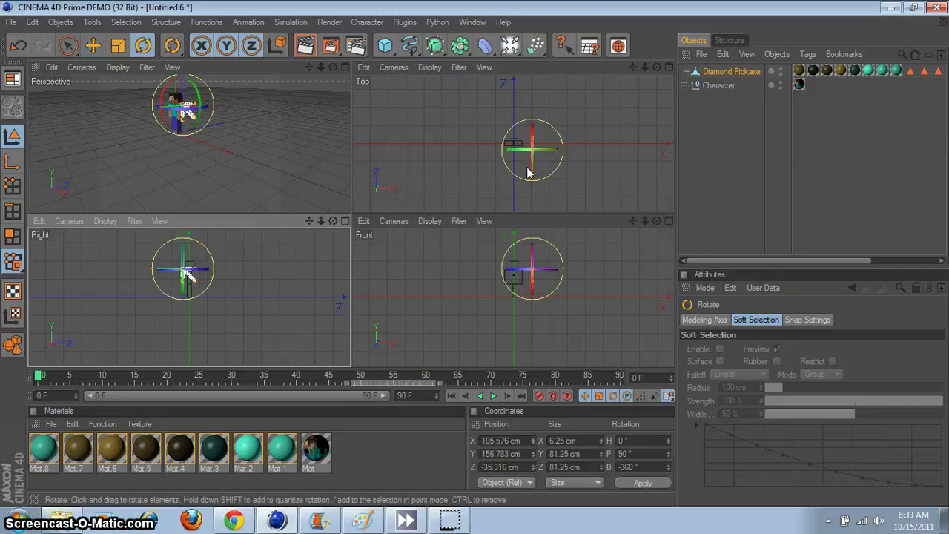
click(531, 259)
drag(532, 258, 536, 275)
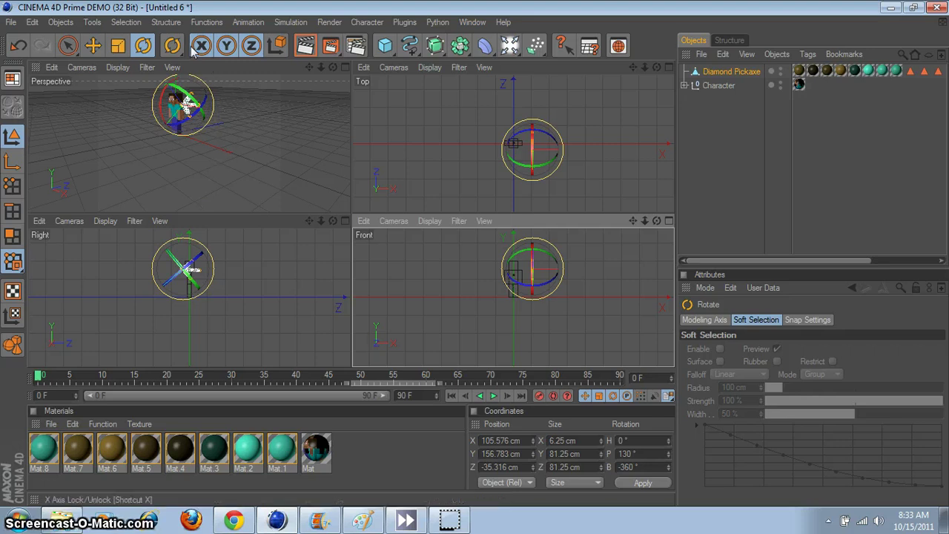
Step: Move the Diamond Pickaxe to the Character's hand at about X 31.9, Y 98.9, Z -77.8 cm, restore the single Perspective view, and deselect it
click(94, 47)
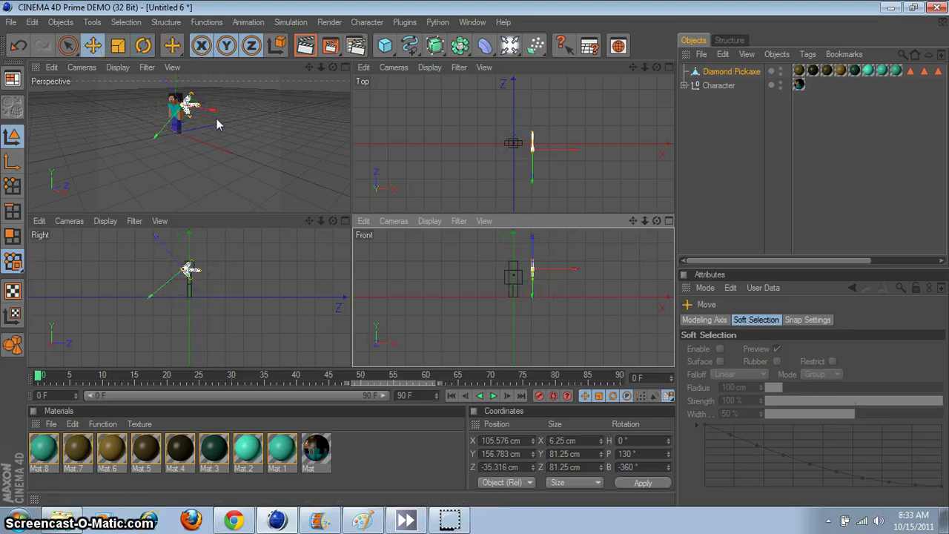
drag(229, 258, 223, 268)
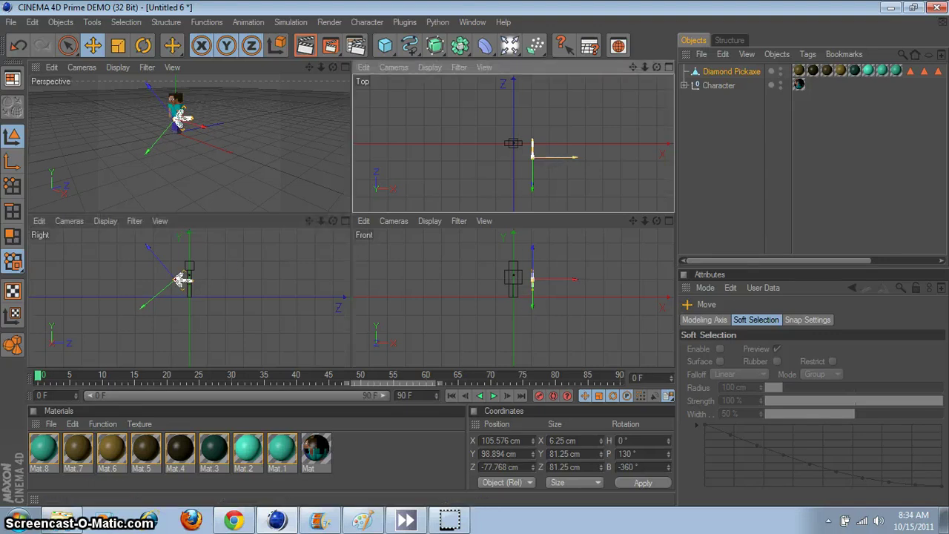
mouse_move(561, 157)
mouse_down()
mouse_move(545, 158)
mouse_move(559, 164)
mouse_up()
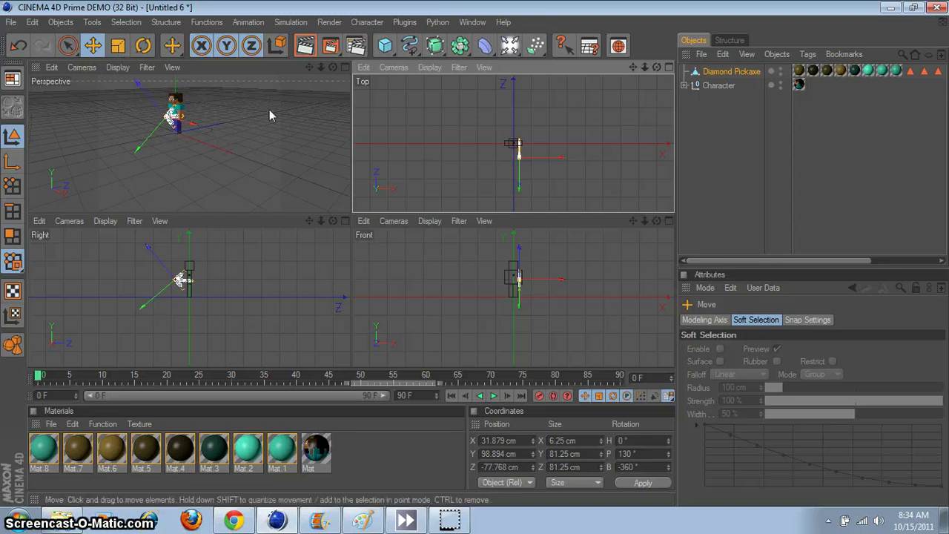
click(344, 67)
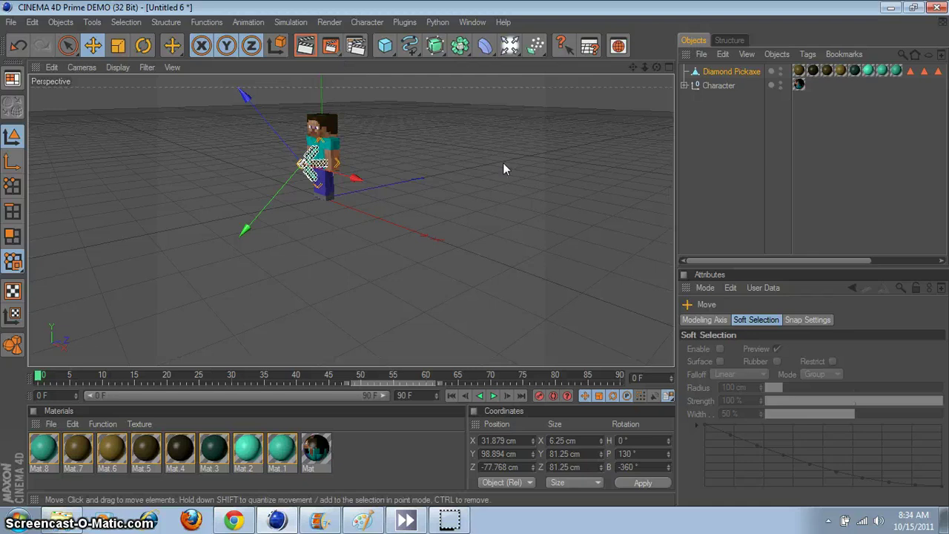
click(740, 187)
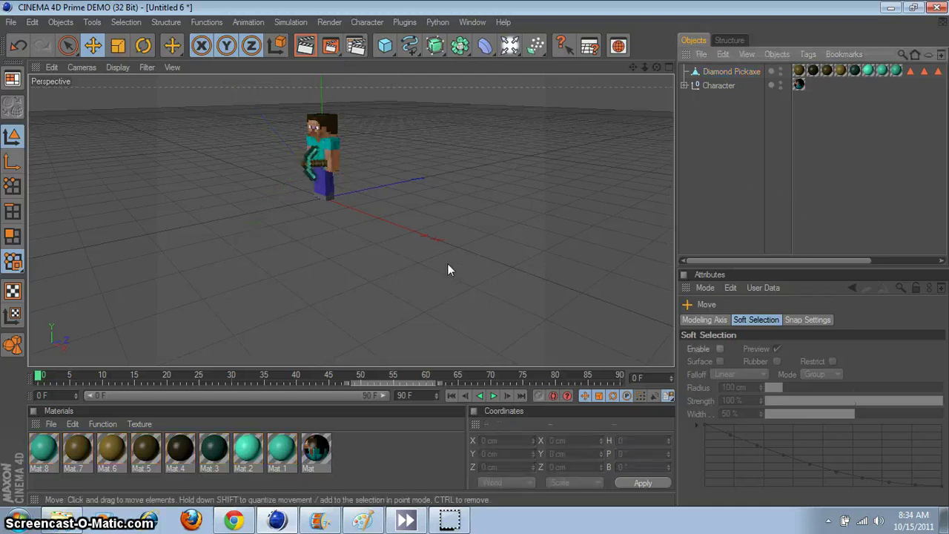
Step: Play the walk animation to check whether the Diamond Pickaxe follows the Character, and return to frame 0
alt+drag(447, 269, 337, 268)
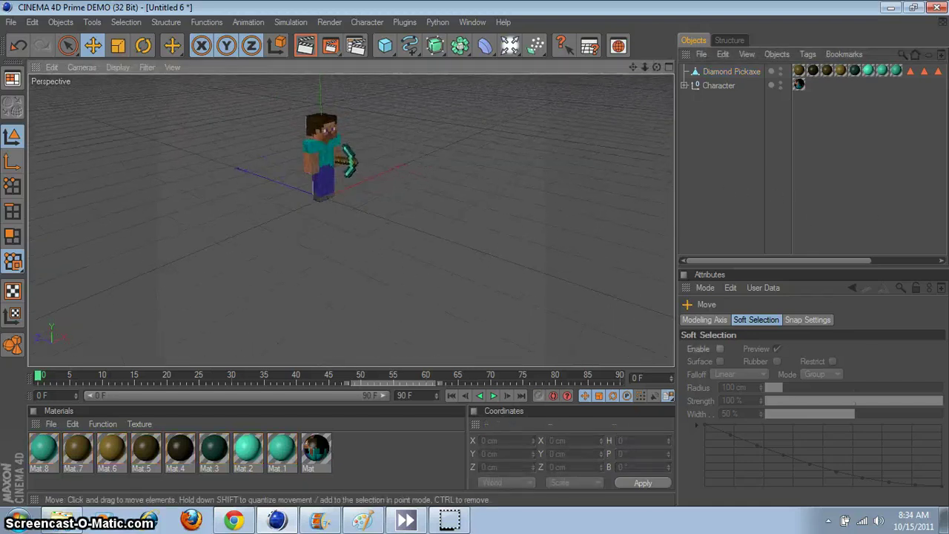
click(495, 395)
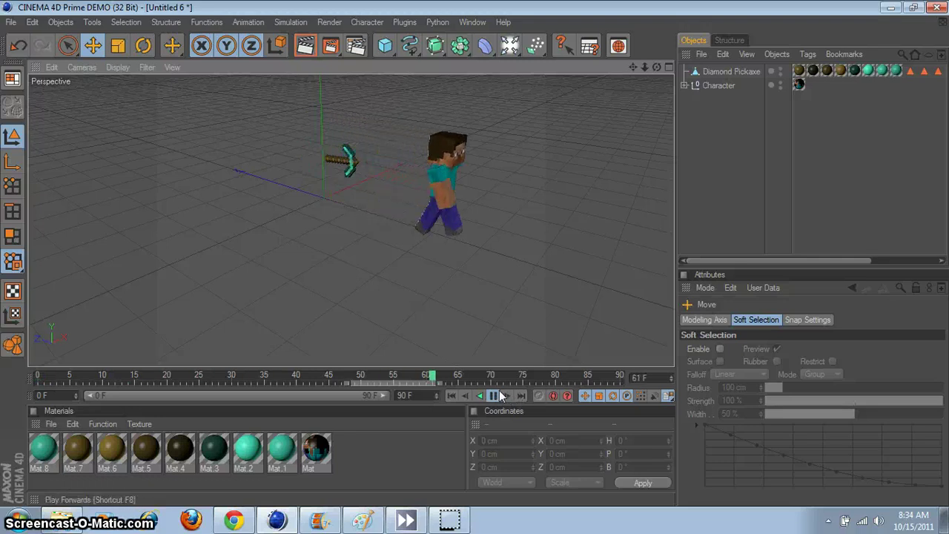
click(494, 396)
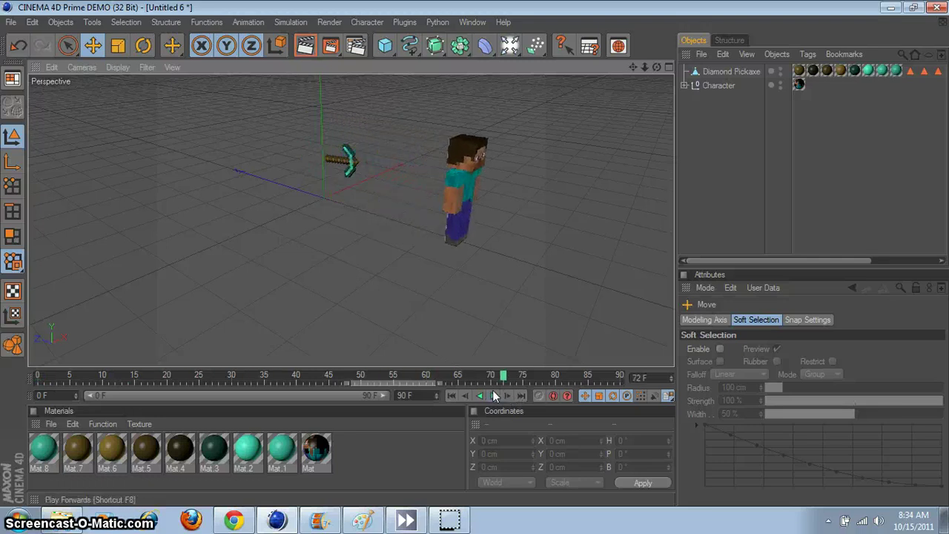
key(shift+f)
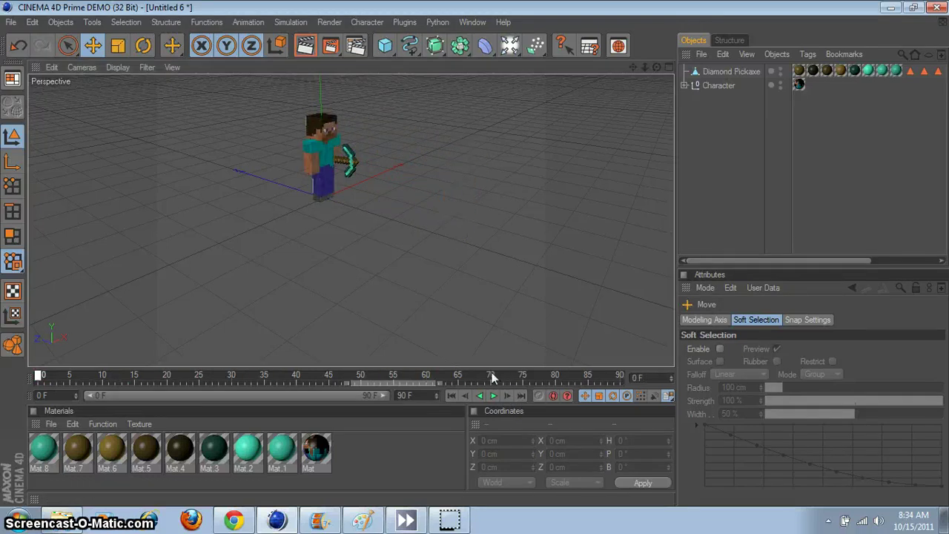
Step: Make the Diamond Pickaxe a child of the Character's LA arm object
click(684, 85)
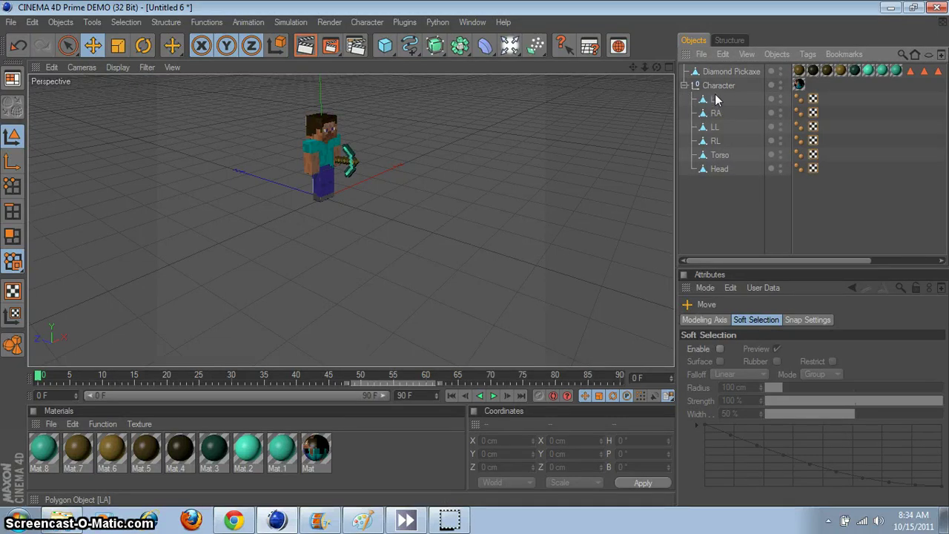
click(715, 100)
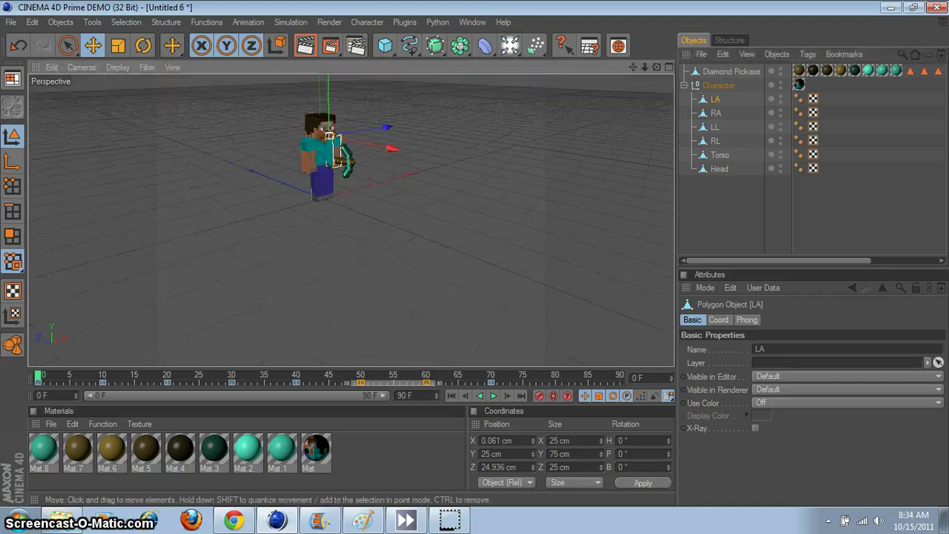
alt+drag(445, 159, 517, 158)
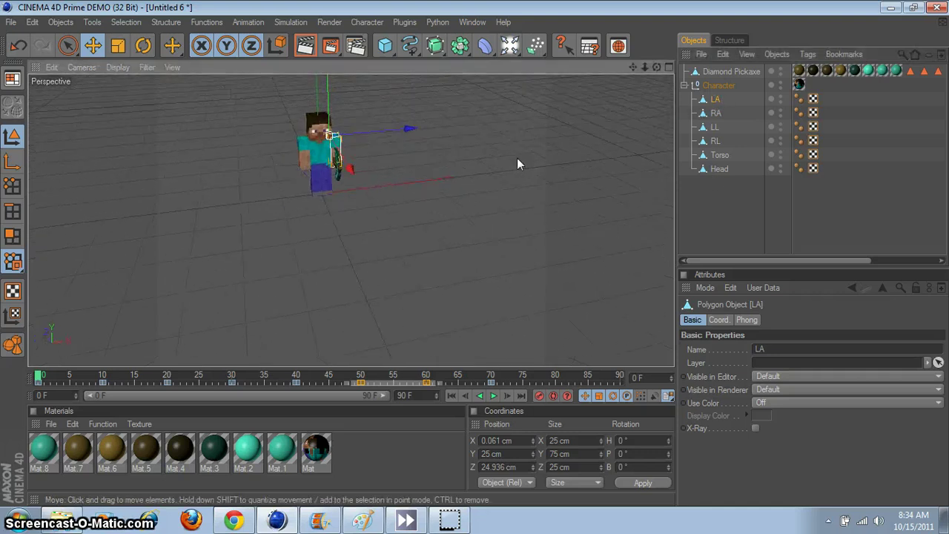
click(712, 72)
click(716, 99)
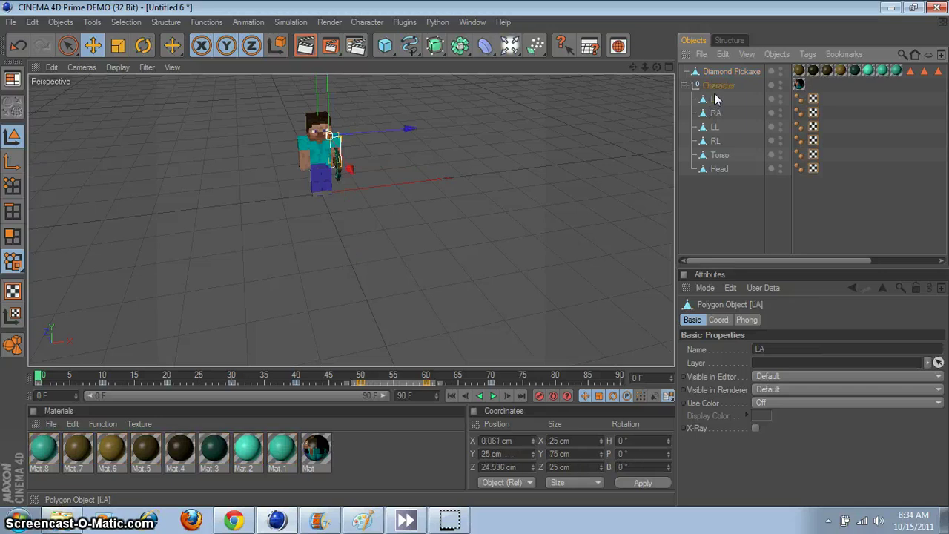
click(719, 72)
click(715, 100)
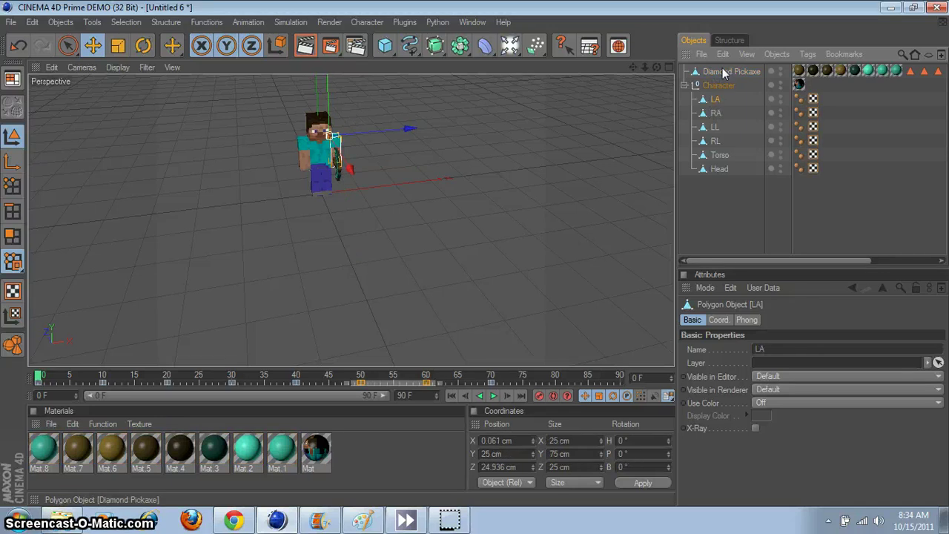
click(723, 72)
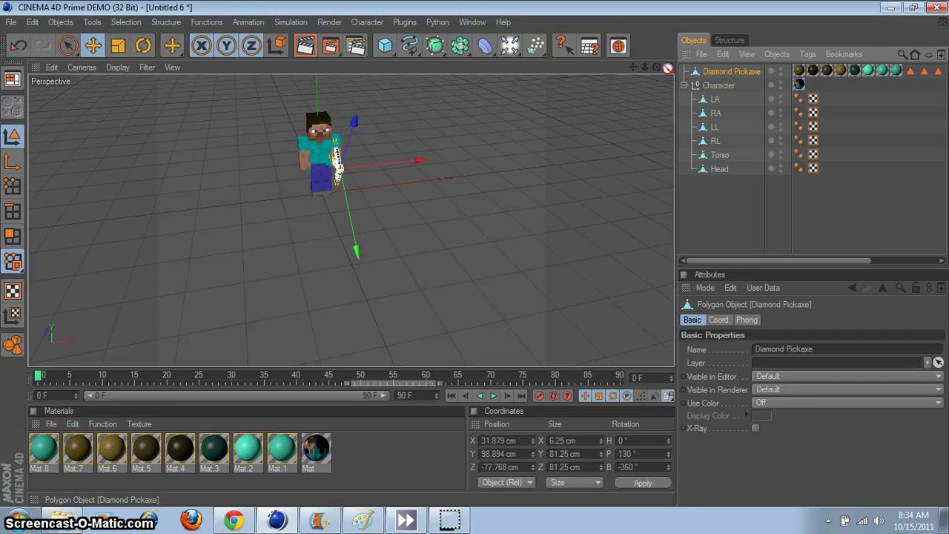
drag(719, 71, 717, 100)
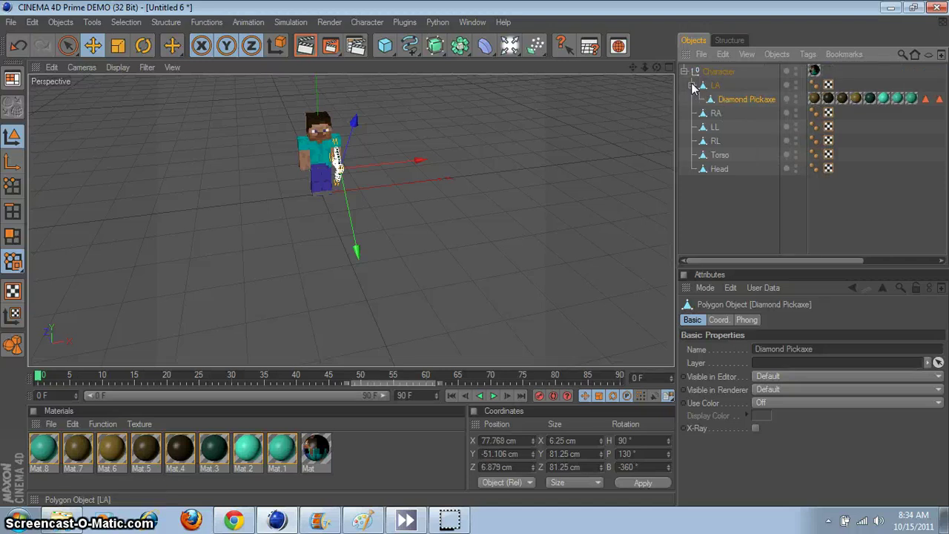
Step: Deselect the Diamond Pickaxe and collapse the LA and Character hierarchies
click(697, 87)
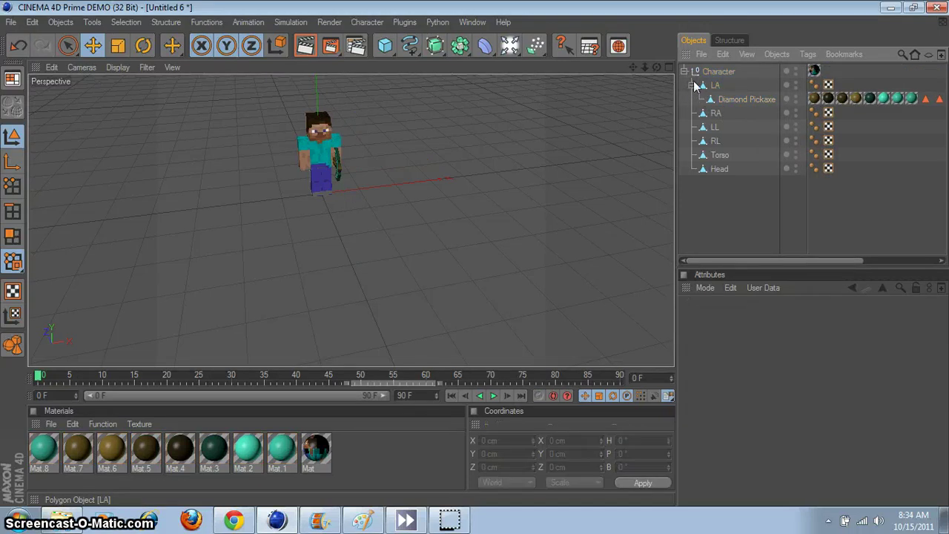
click(691, 86)
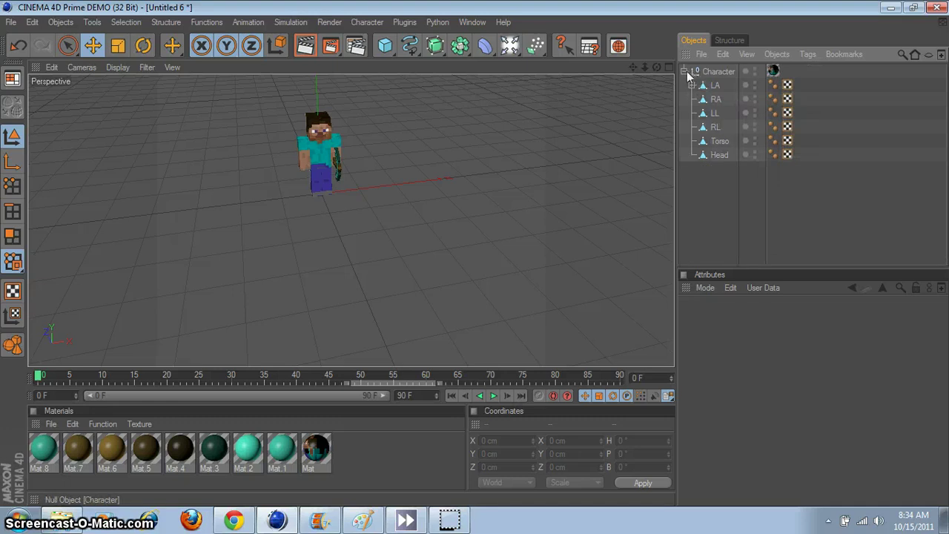
click(684, 72)
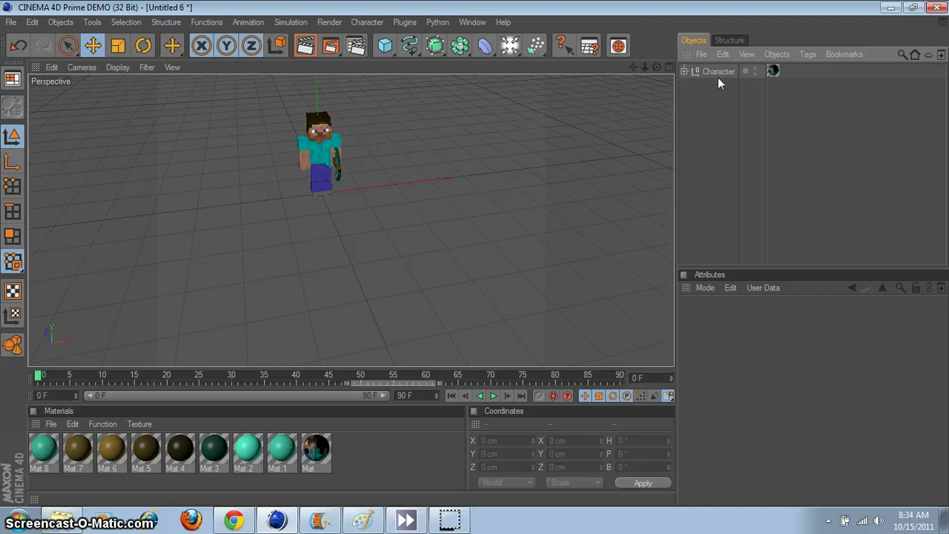
click(685, 72)
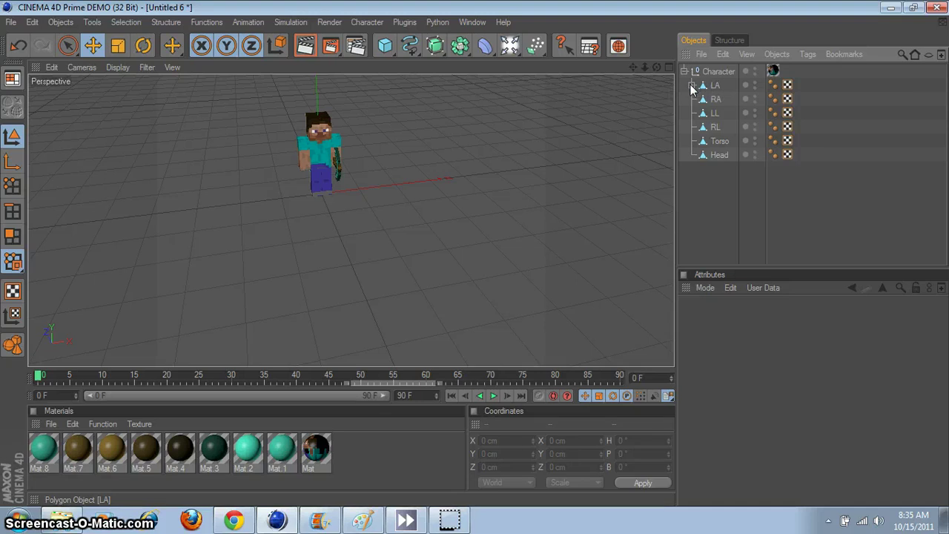
click(691, 86)
click(692, 86)
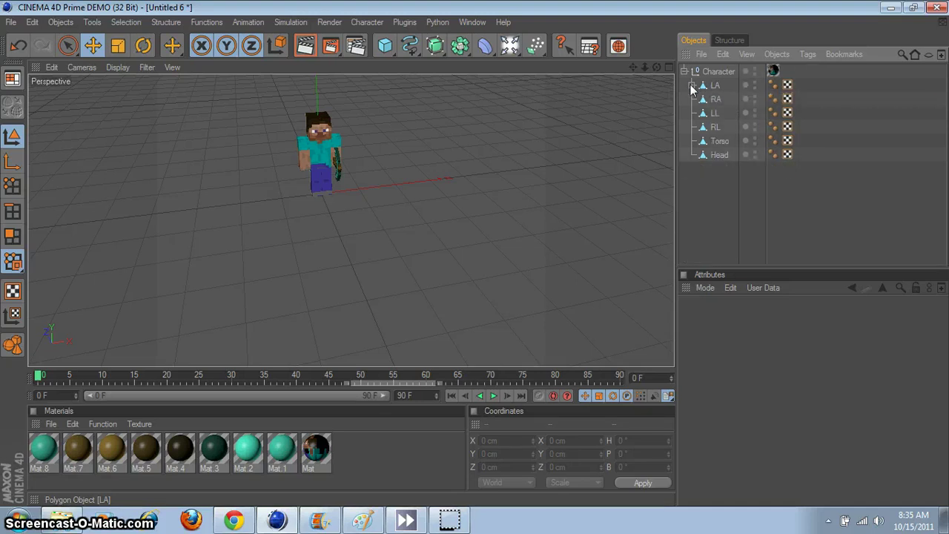
click(685, 71)
Step: Play the walk animation from frame 0 to check the Diamond Pickaxe's movement with the arm, and stop playback
alt+drag(415, 222, 529, 193)
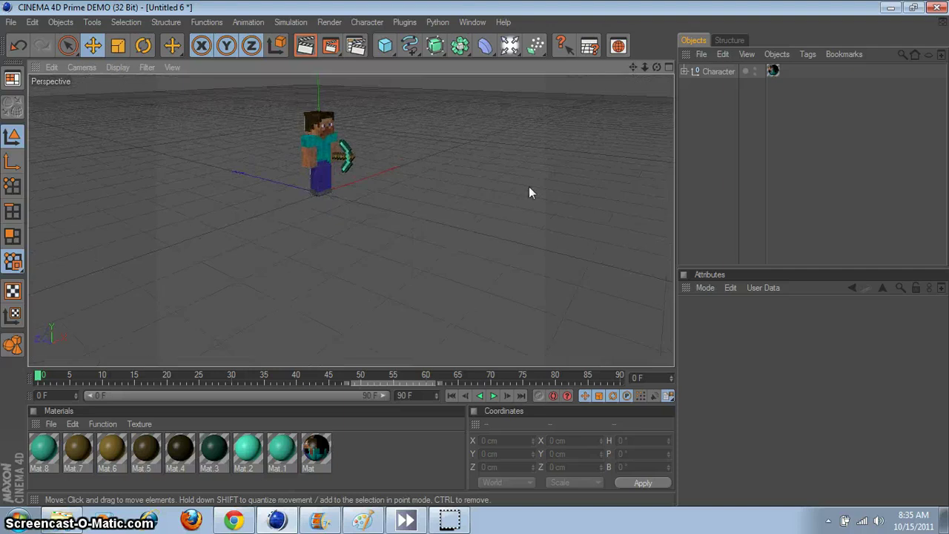
click(493, 396)
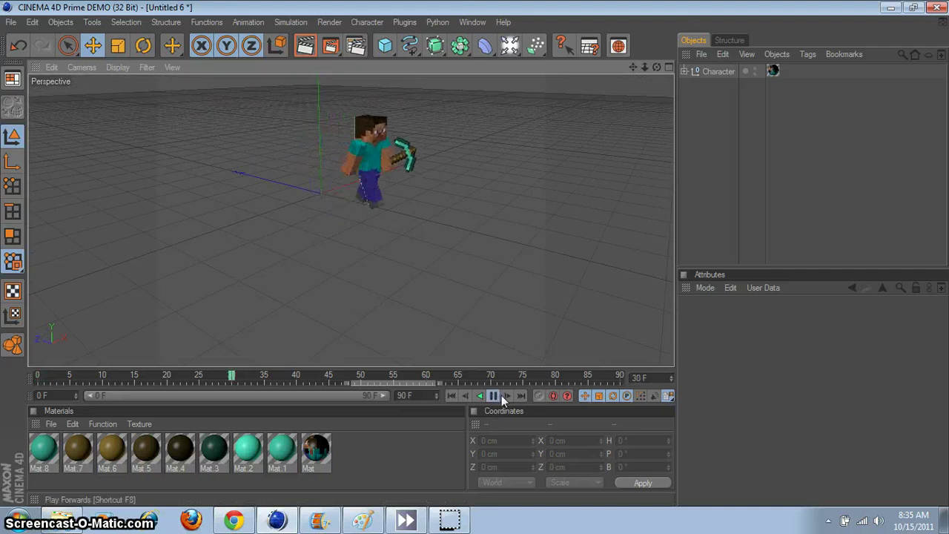
click(497, 397)
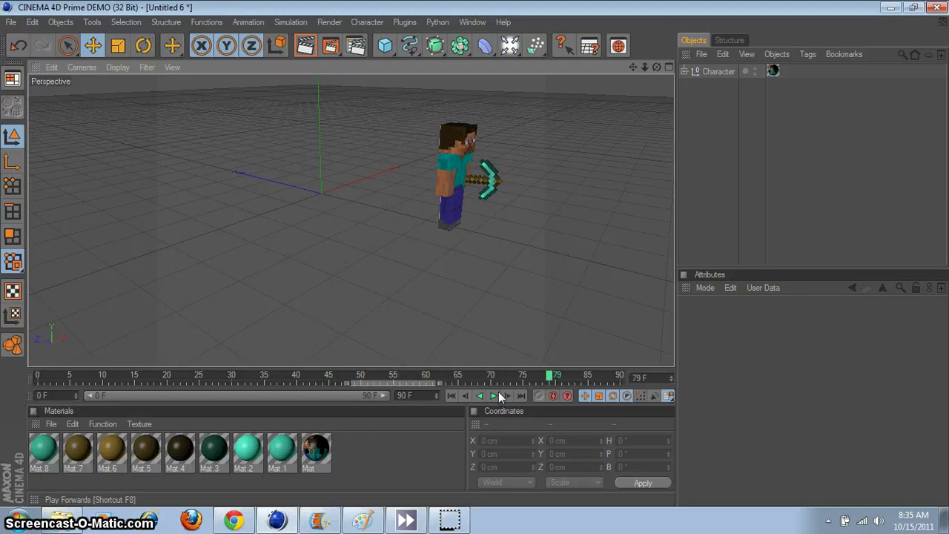